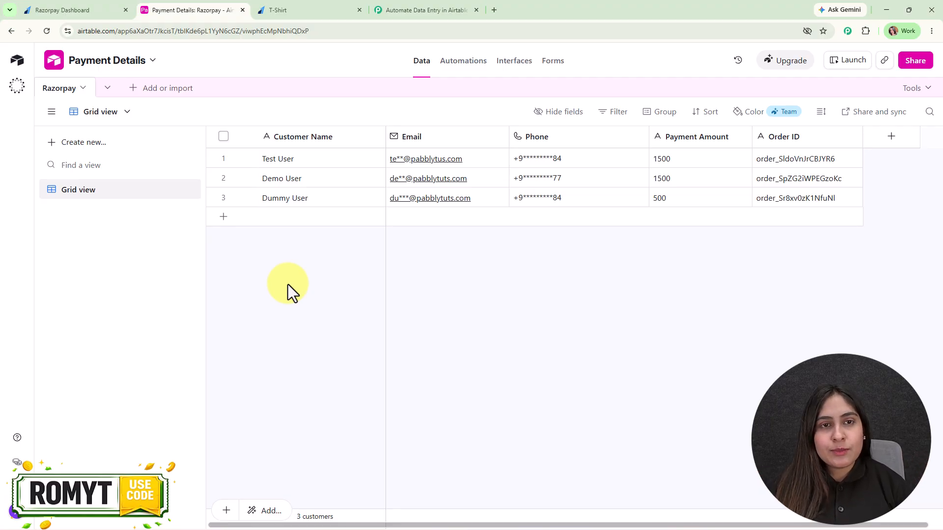
# Compare the existing workflow, the Razorpay dashboard and Airtable's three Payment Details records.
pyautogui.click(427, 10)
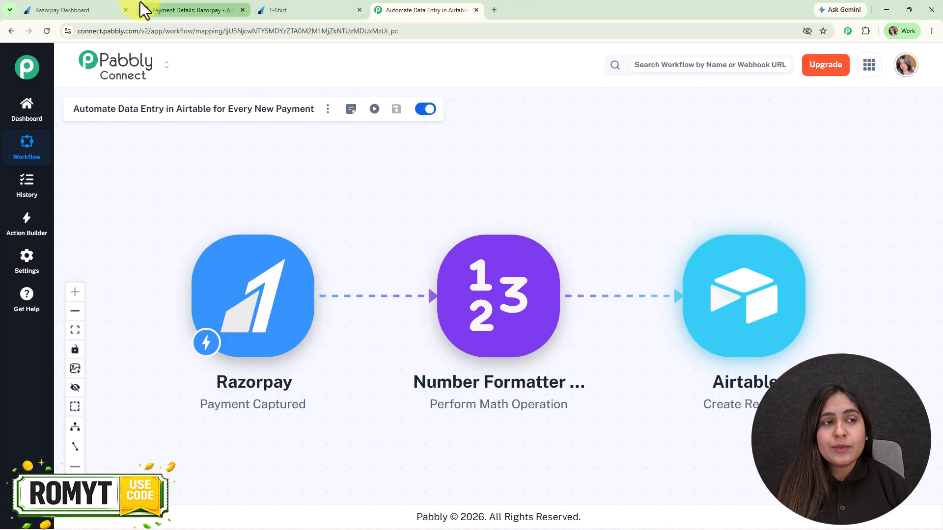
pyautogui.click(89, 9)
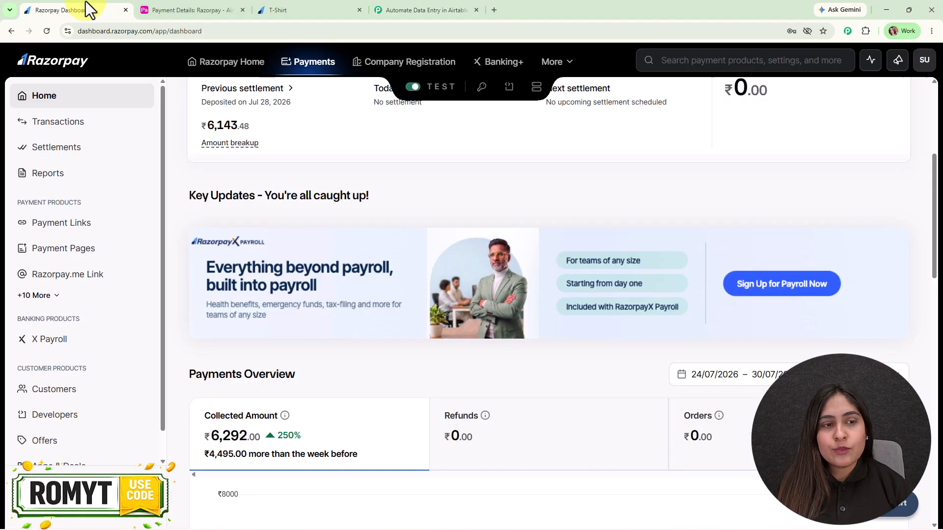
pyautogui.click(193, 7)
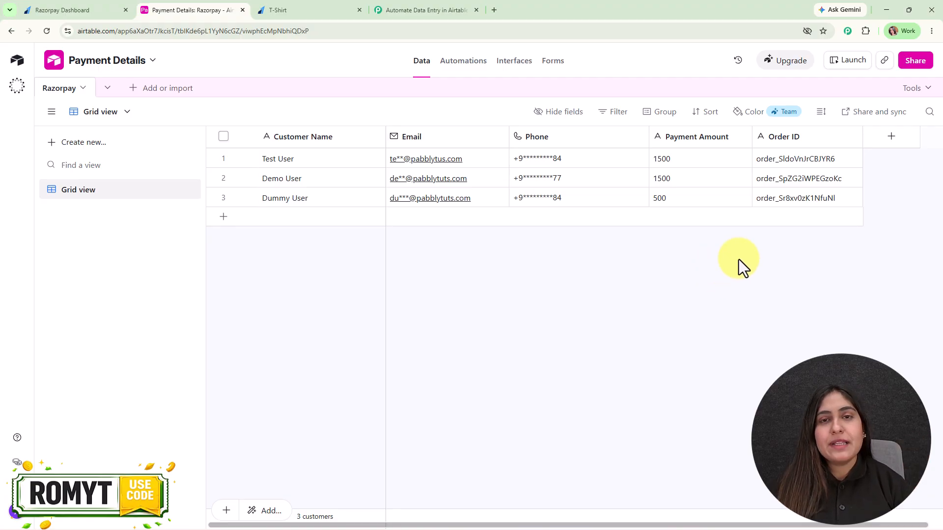
pyautogui.click(326, 3)
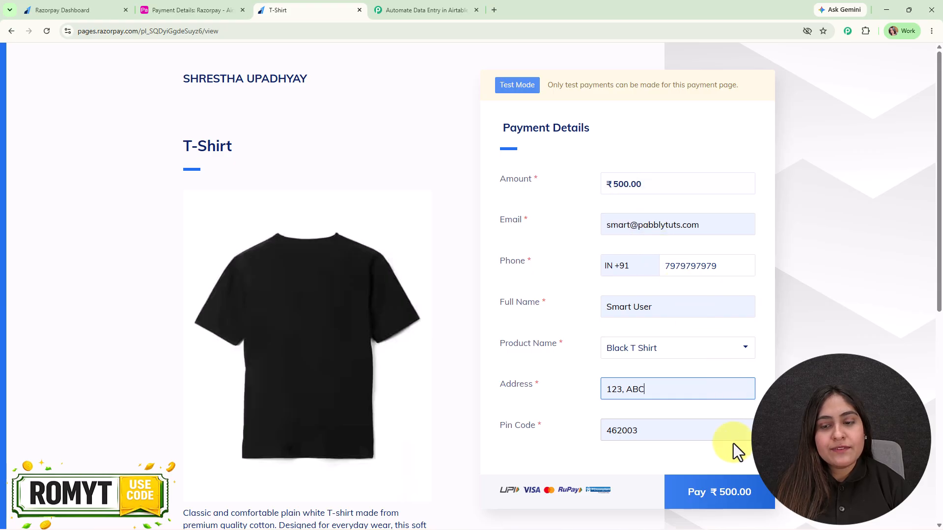
# Pay ₹500 for the Black T Shirt by Netbanking with Bank of Baroda, marking the demo payment successful.
pyautogui.click(741, 502)
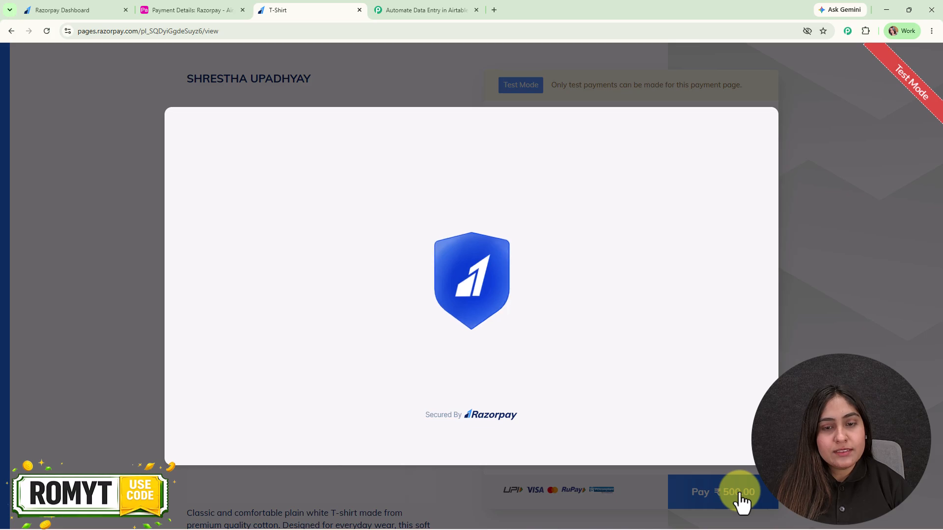
pyautogui.click(402, 299)
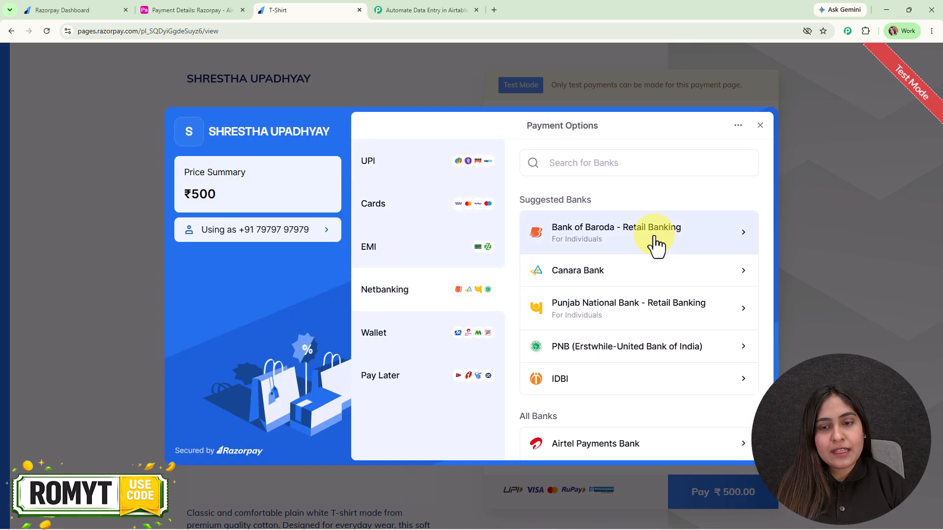
pyautogui.click(657, 244)
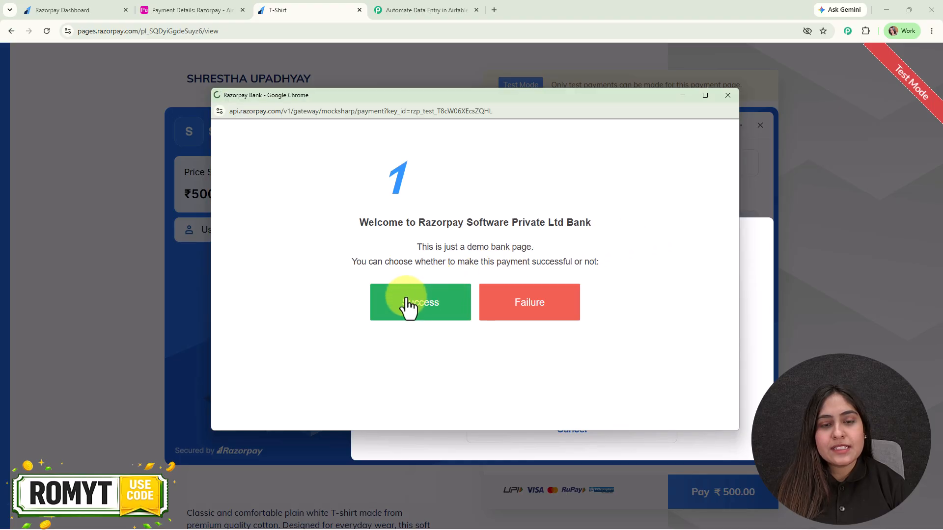
pyautogui.click(407, 305)
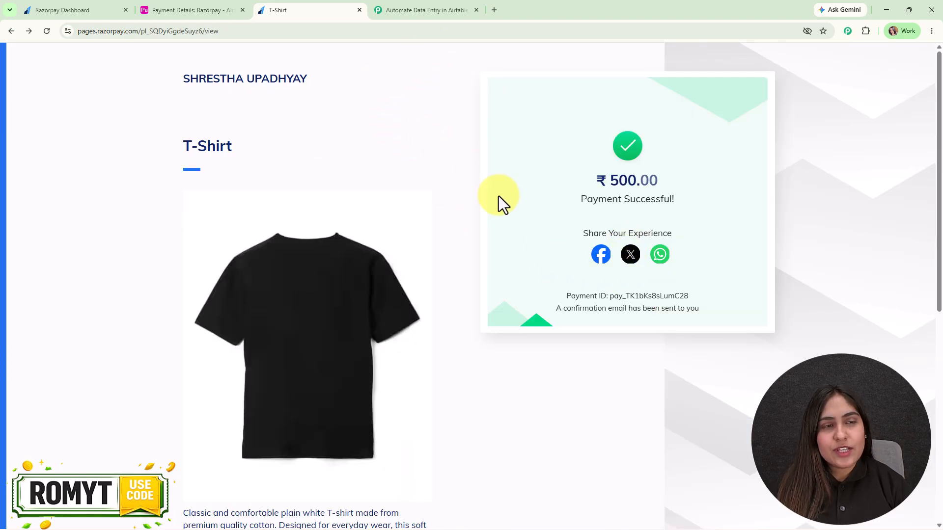
pyautogui.click(172, 4)
# Reload Airtable to show the fourth ₹500 payment record and dismiss the cookie notice.
pyautogui.click(48, 32)
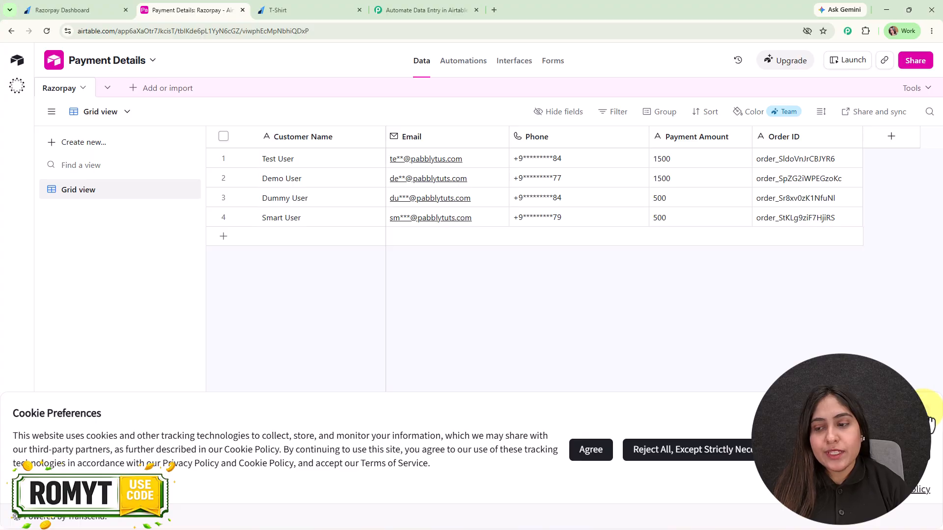
pyautogui.click(920, 414)
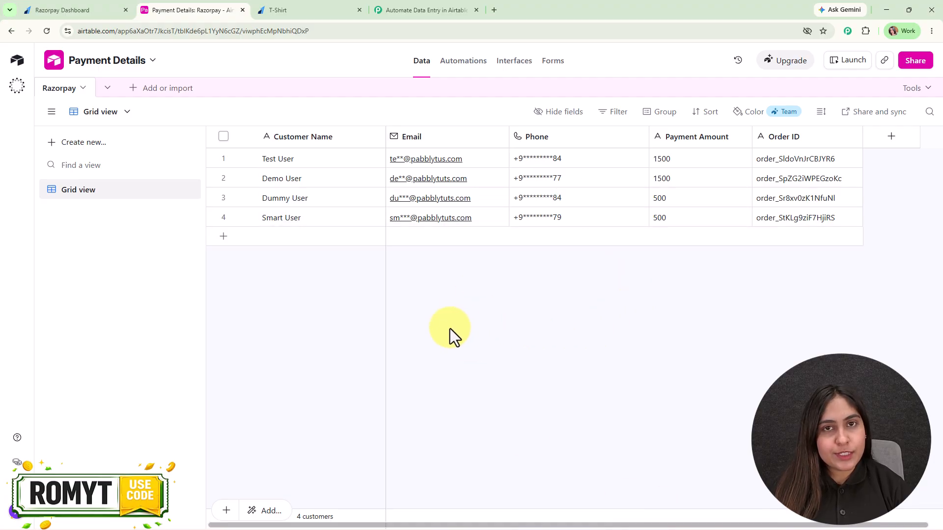
pyautogui.click(479, 2)
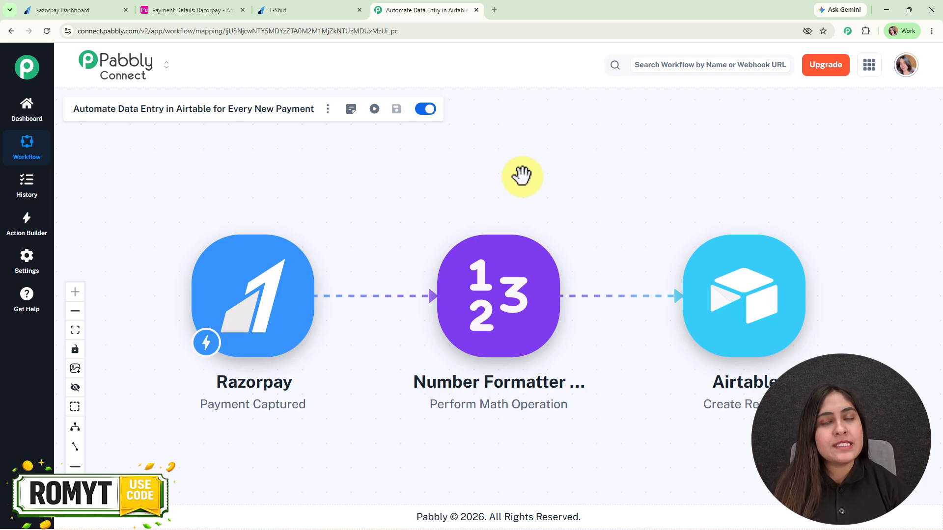
# Load pabbly.com/connect in a new browser tab.
pyautogui.click(494, 9)
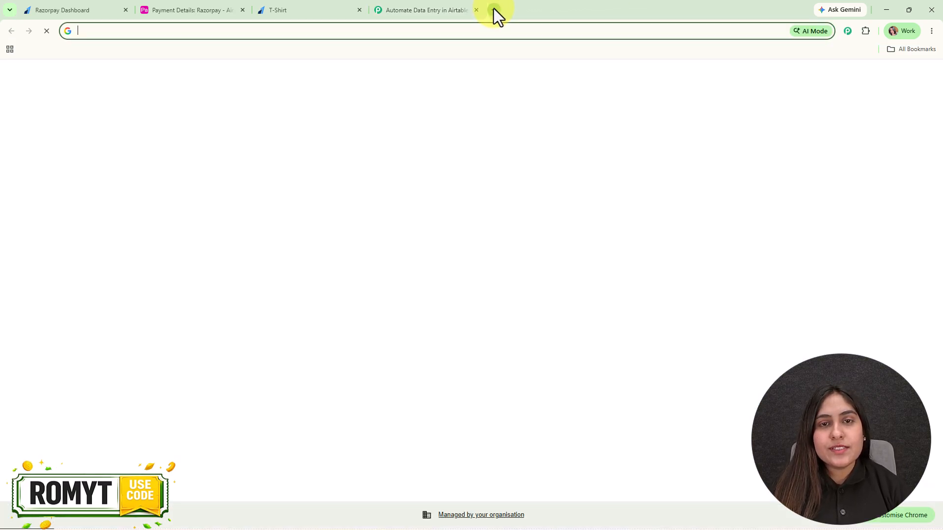
pyautogui.write('o')
pyautogui.press('BackSpace')
pyautogui.write('pabbly.com/connect')
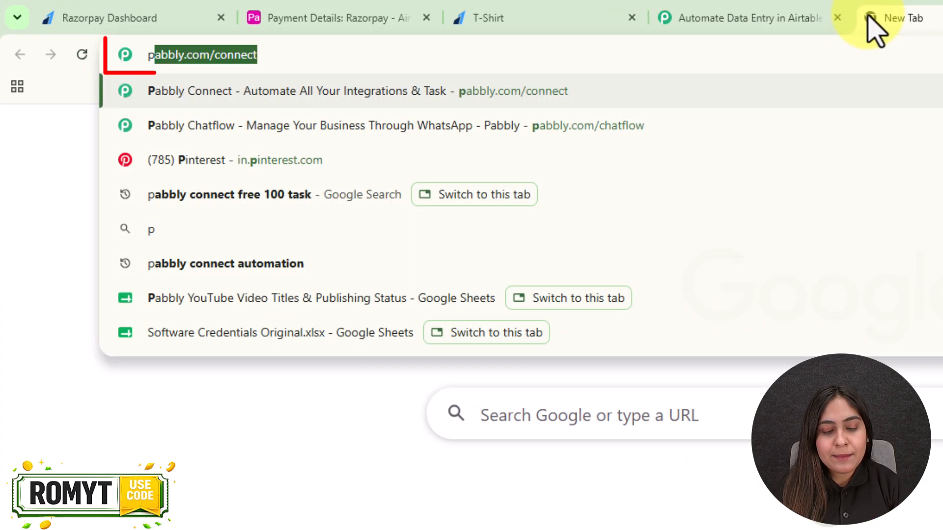
pyautogui.press('Return')
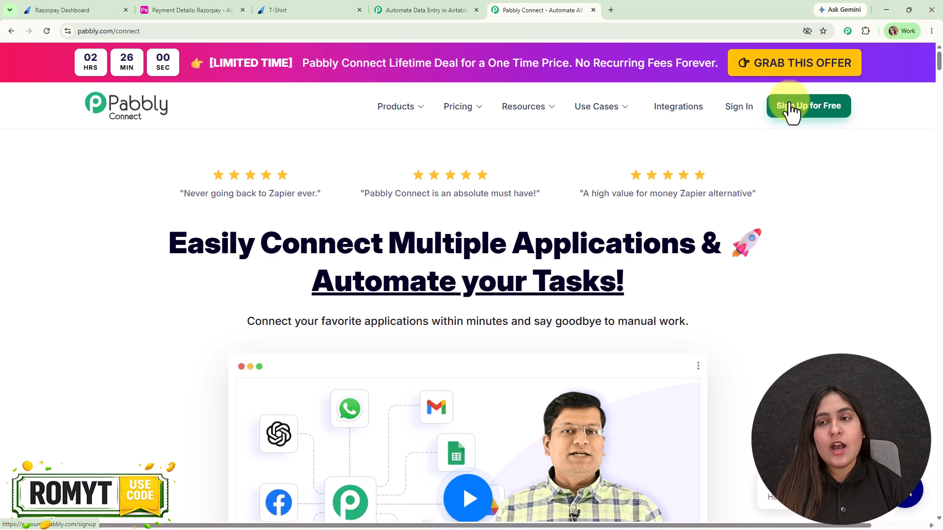
# Sign in to the Pabbly account from the site header.
pyautogui.click(735, 110)
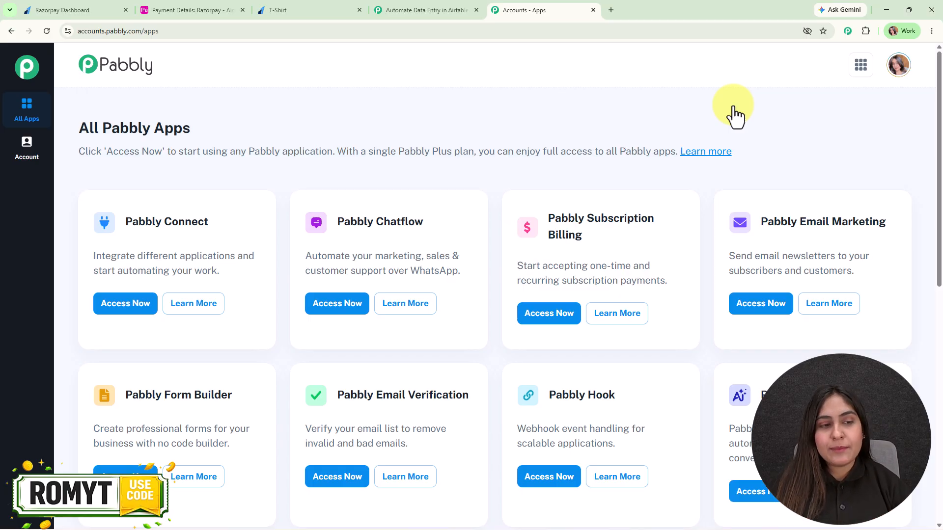
# Open the Pabbly Connect dashboard and bring up the new-workflow creation options.
pyautogui.click(143, 309)
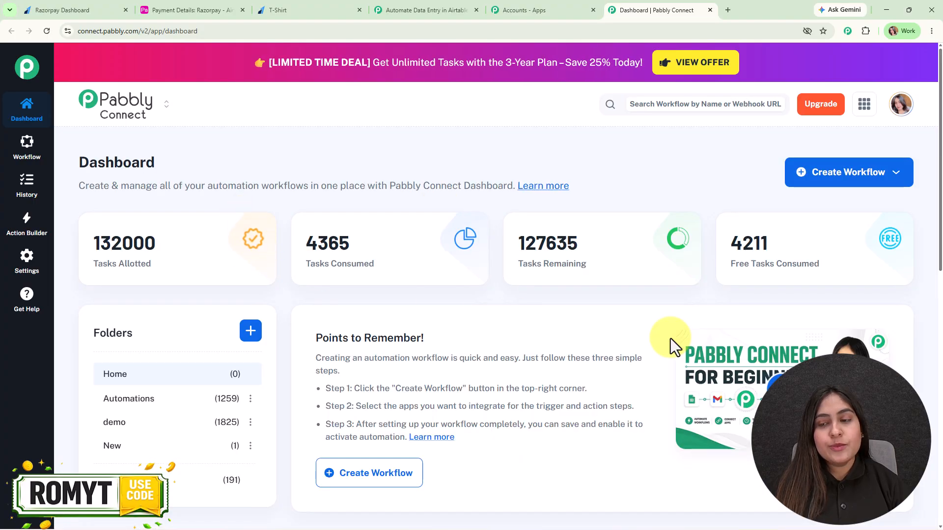
pyautogui.click(856, 173)
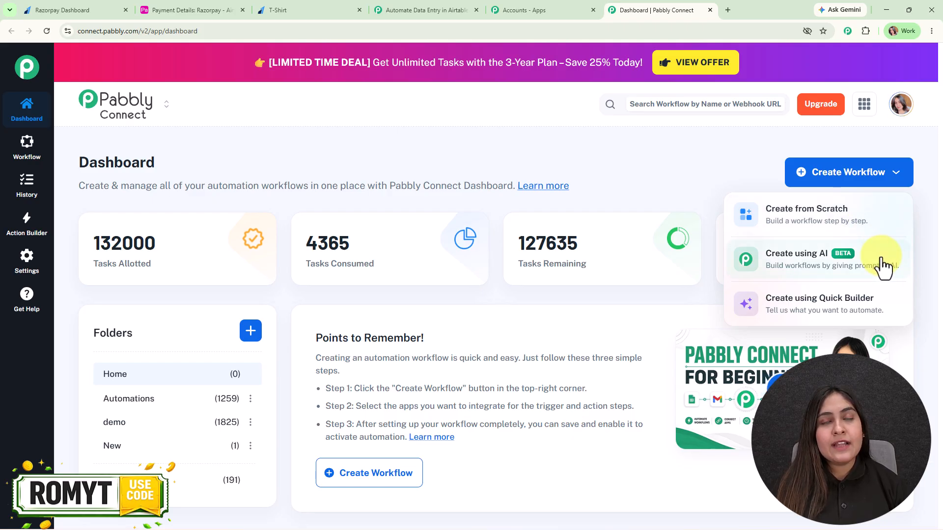
# Start a fresh Connect AI Studio chat and send the pasted workflow description.
pyautogui.click(890, 314)
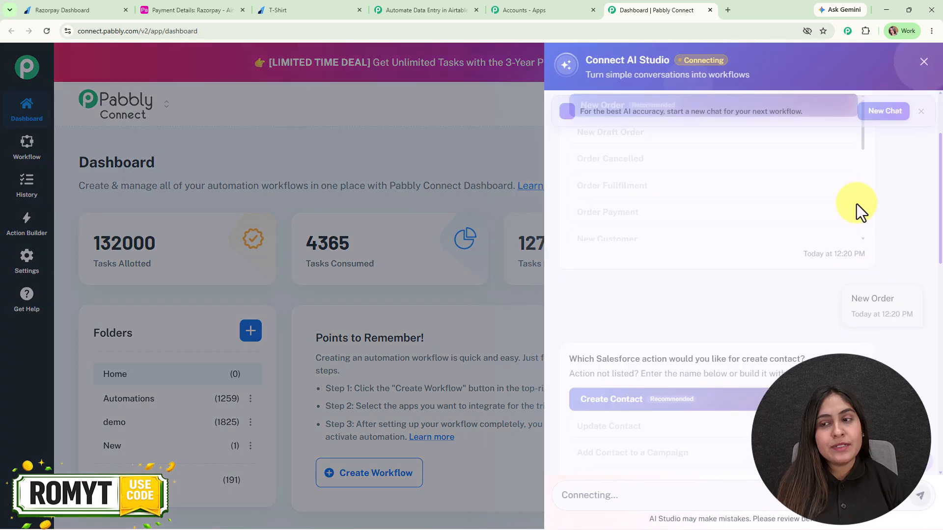
pyautogui.click(883, 112)
pyautogui.click(808, 338)
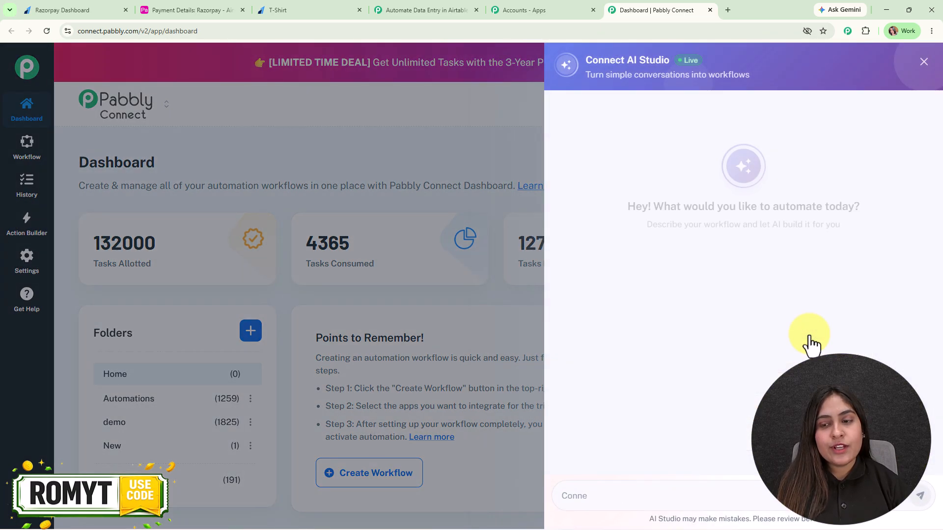
pyautogui.moveTo(626, 206); pyautogui.dragTo(903, 202)
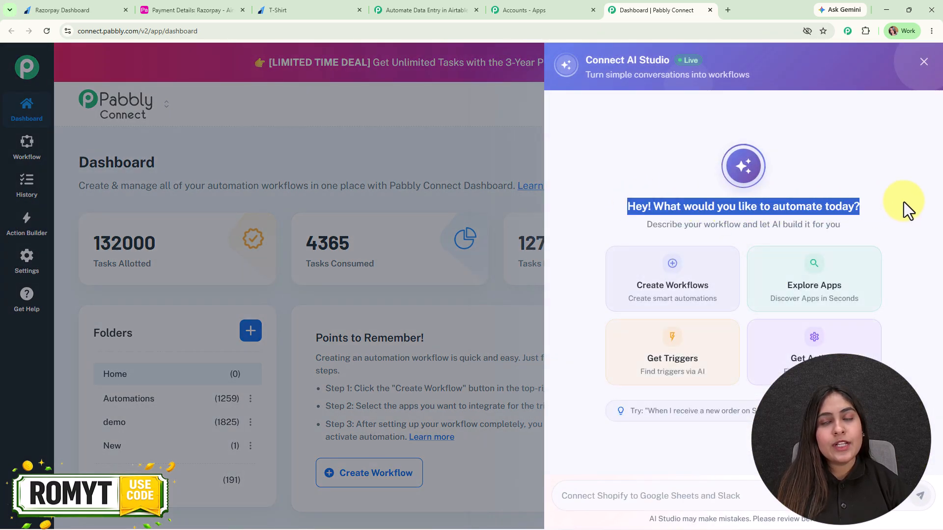
pyautogui.click(903, 202)
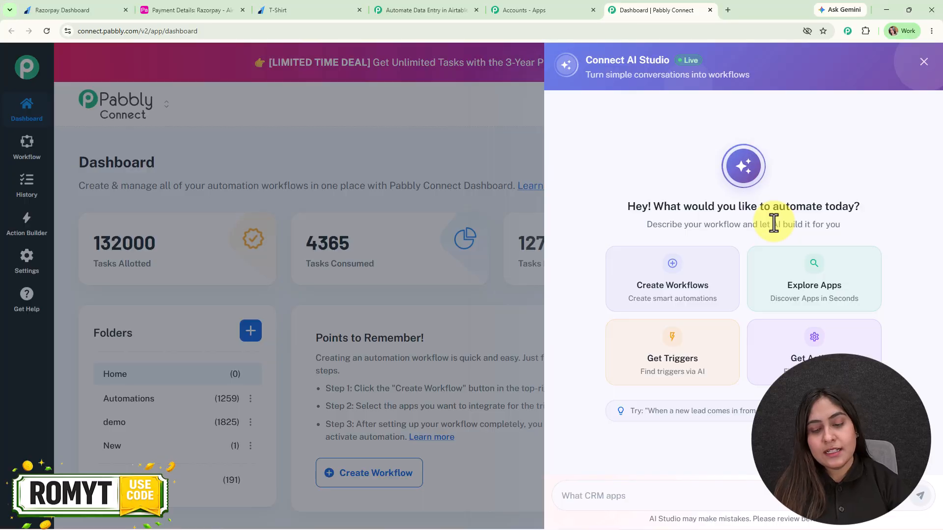
pyautogui.hotkey('ctrl', 'v')
pyautogui.press('Return')
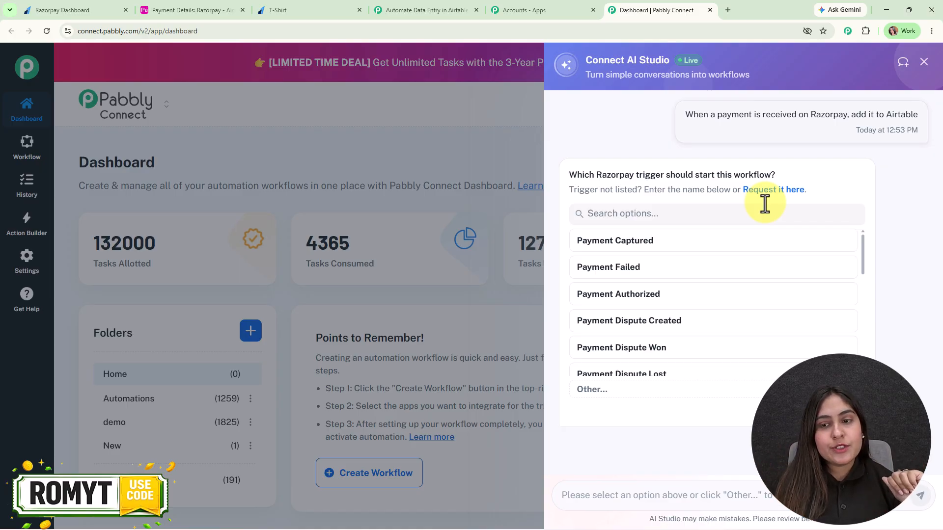
# Pick Razorpay Payment Captured and Airtable Create Record, then approve creating the workflow.
pyautogui.click(763, 245)
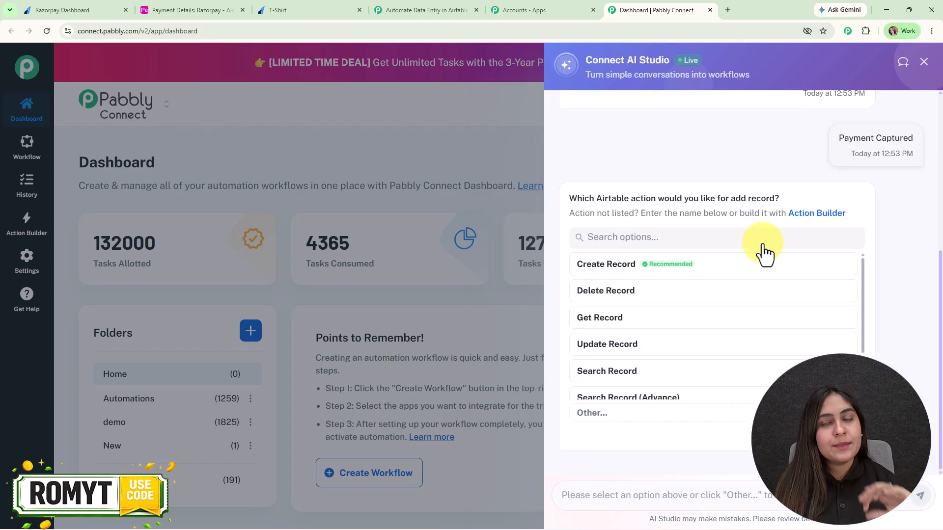
pyautogui.click(762, 268)
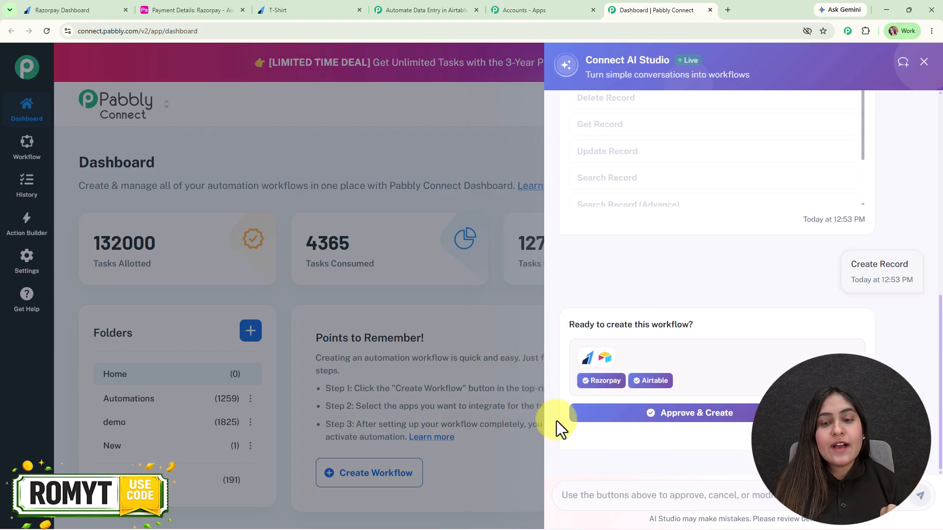
pyautogui.click(751, 412)
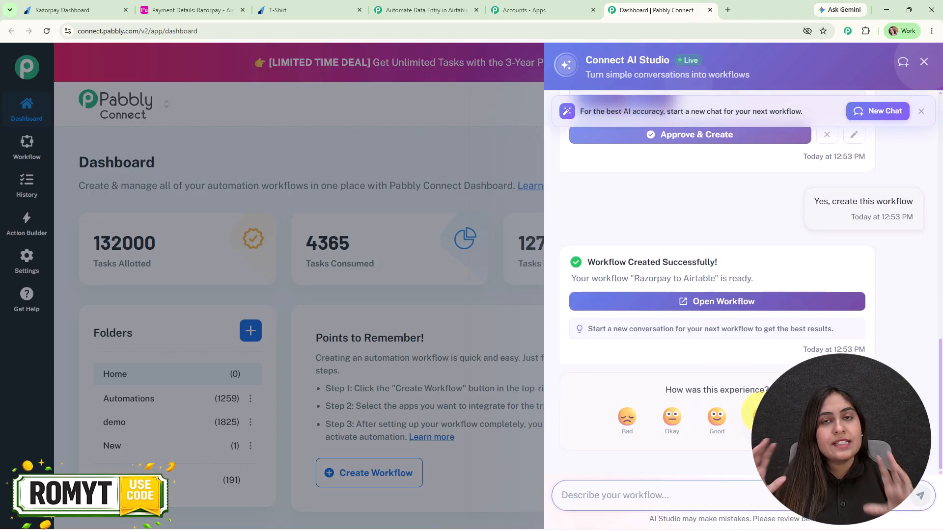
# Open the Razorpay to Airtable workflow and pan to see both its nodes.
pyautogui.click(818, 302)
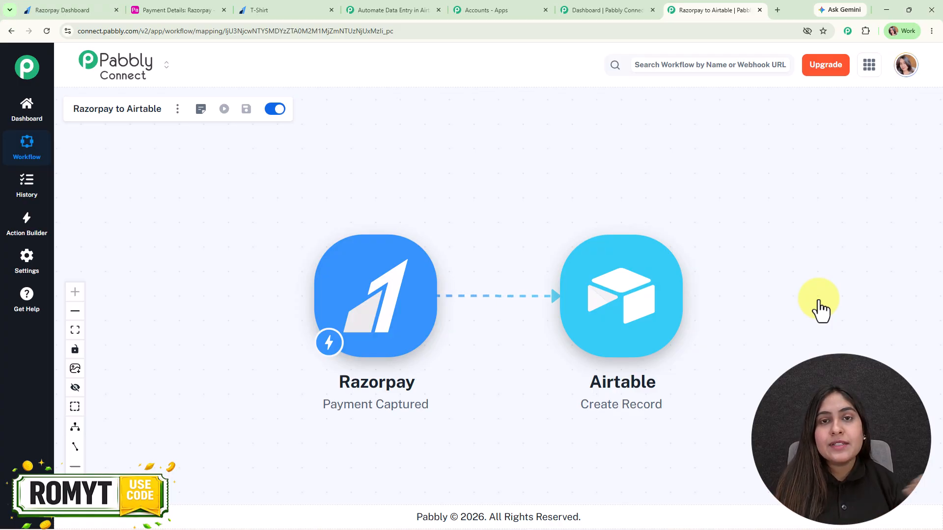
pyautogui.moveTo(532, 215); pyautogui.dragTo(497, 192)
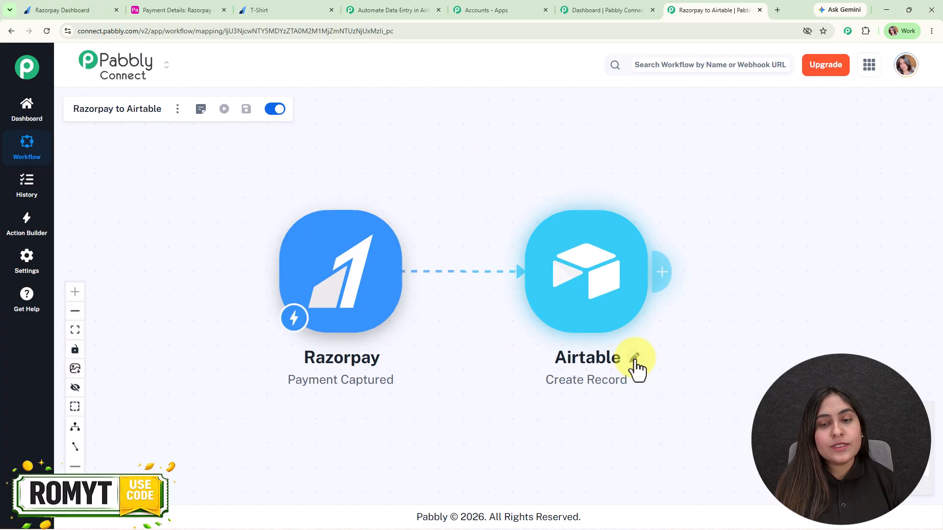
pyautogui.scroll(-1, 423, 196)
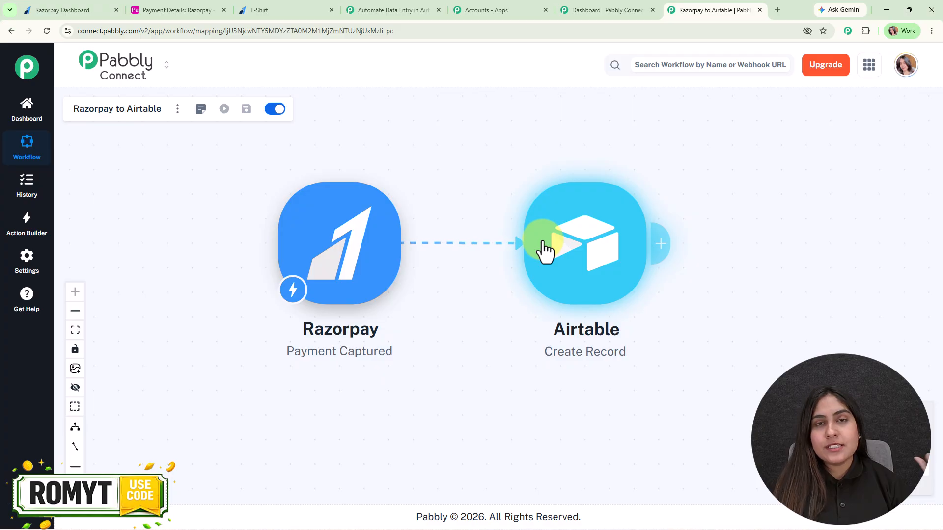
# Set the Razorpay trigger to re-capture a webhook response and copy its webhook URL.
pyautogui.click(331, 236)
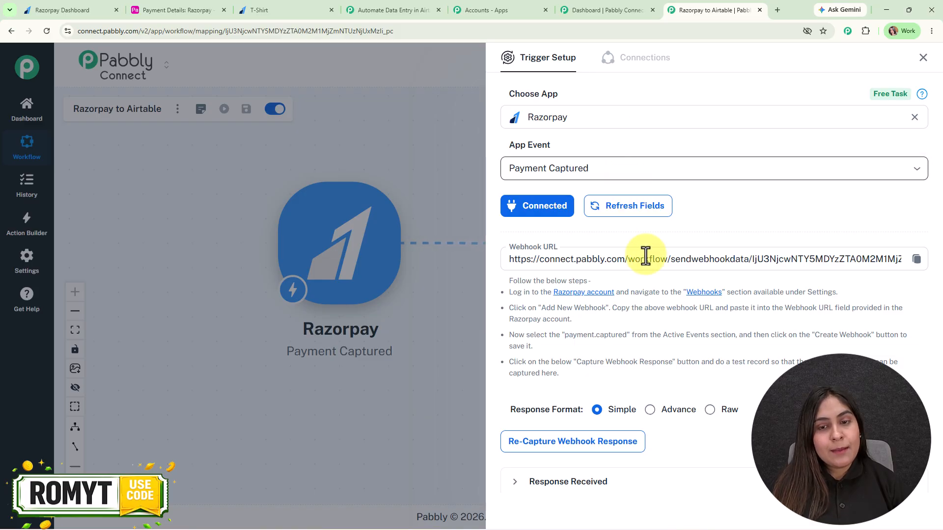
pyautogui.click(594, 448)
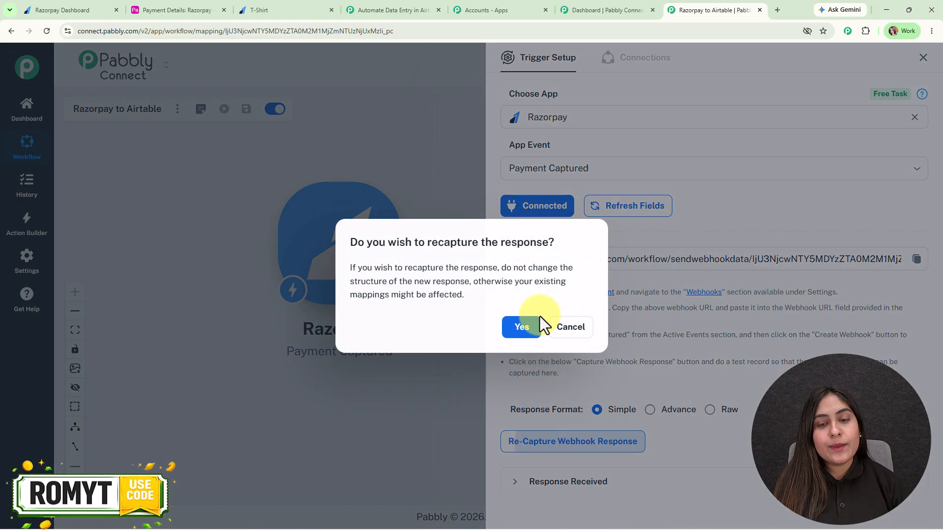
pyautogui.click(524, 328)
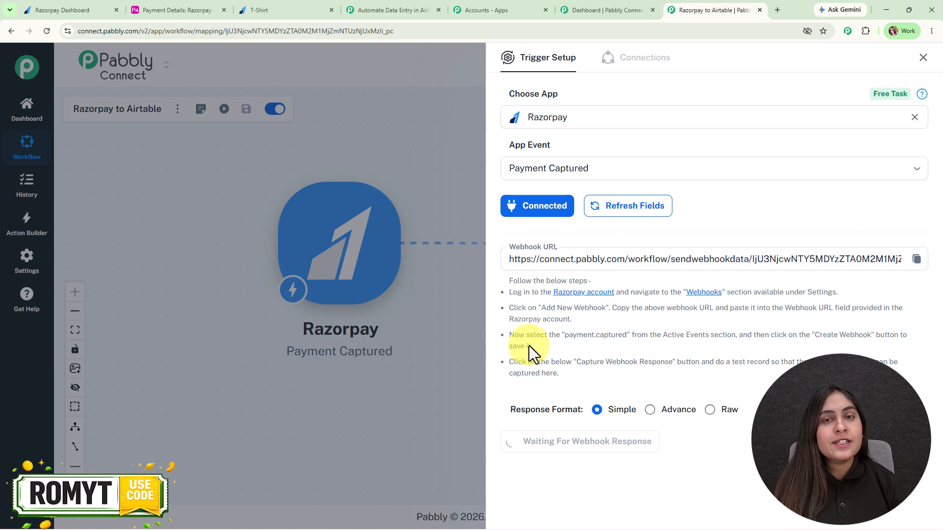
pyautogui.moveTo(509, 293); pyautogui.dragTo(564, 370)
pyautogui.click(916, 259)
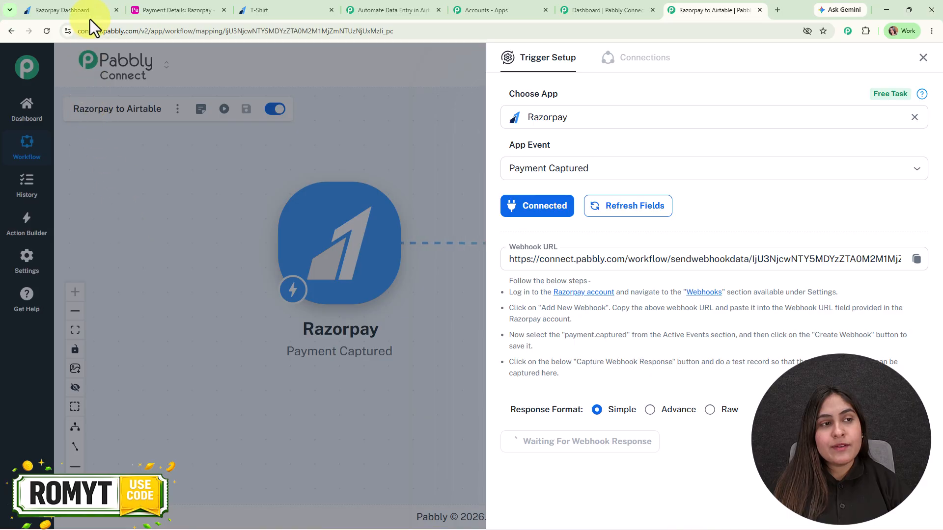
pyautogui.click(78, 6)
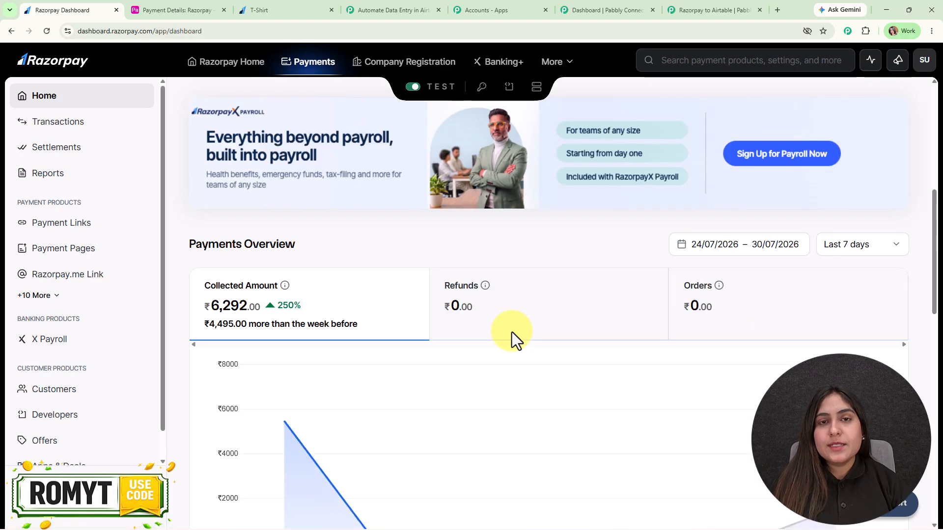
# Create a Razorpay webhook to the pasted Pabbly URL subscribed to payment.captured events.
pyautogui.click(65, 421)
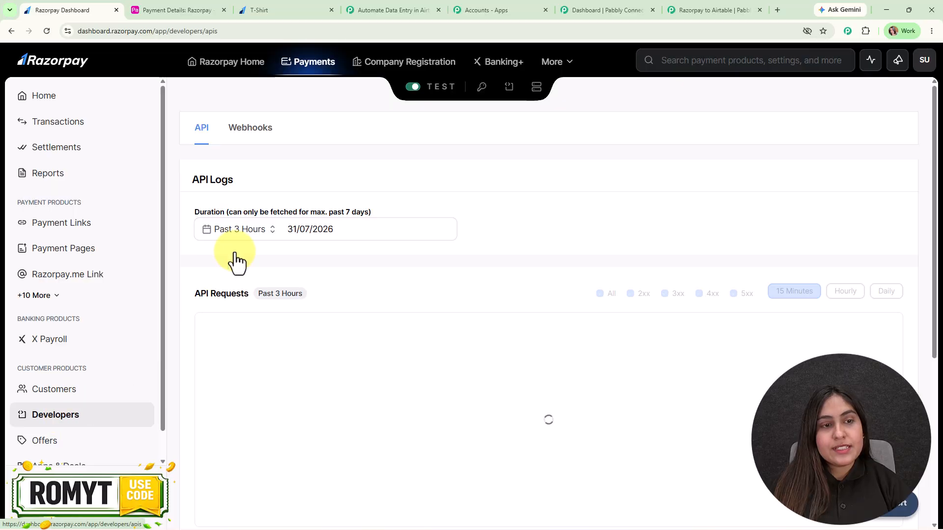
pyautogui.click(251, 129)
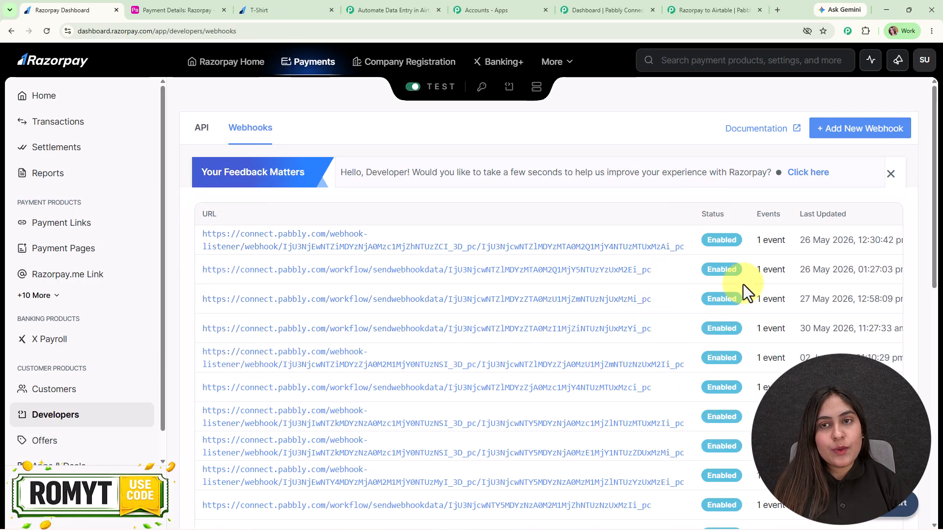
pyautogui.click(836, 132)
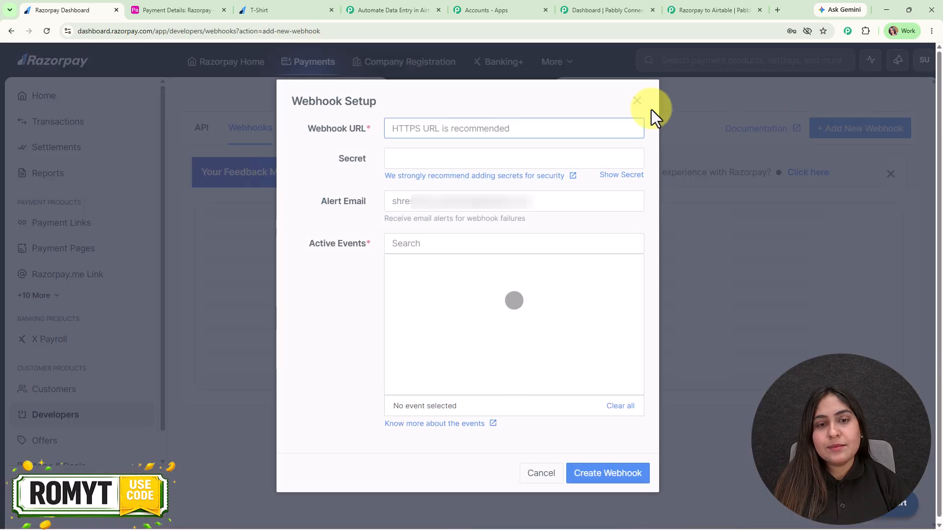
pyautogui.hotkey('ctrl', 'v')
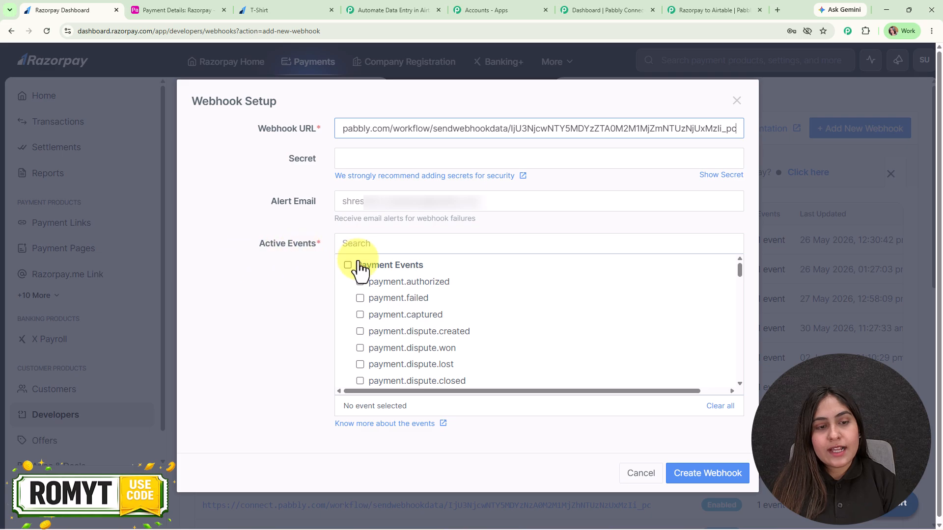
pyautogui.click(398, 317)
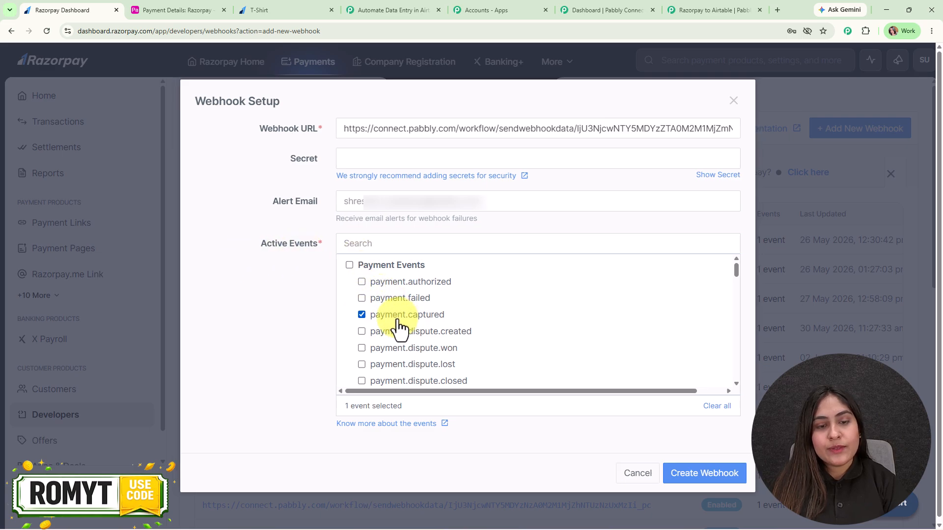
pyautogui.click(694, 474)
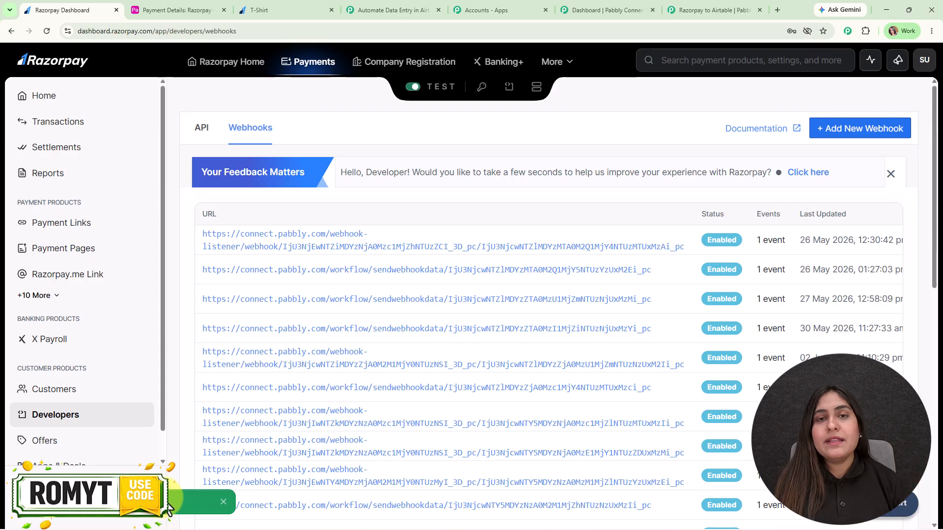
pyautogui.click(689, 9)
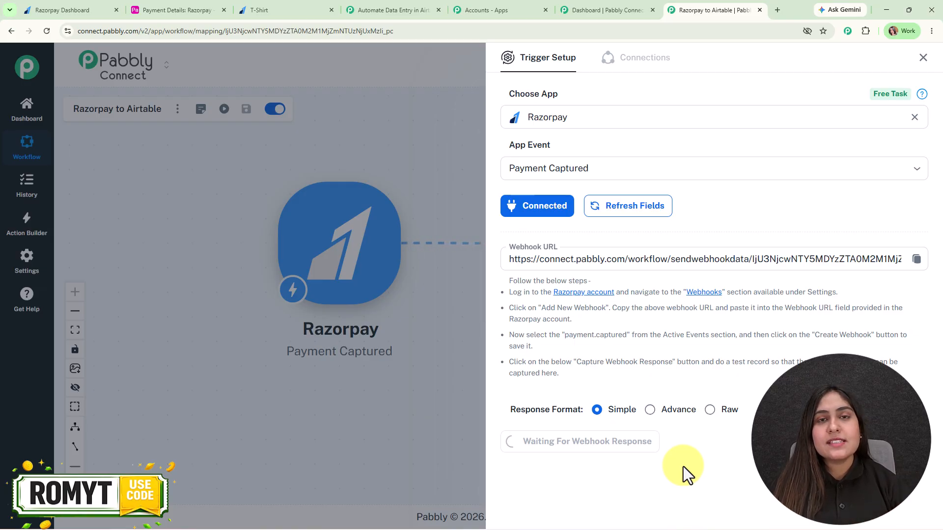
# Switch to the Razorpay T-Shirt payment page while the trigger waits for a webhook.
pyautogui.click(307, 6)
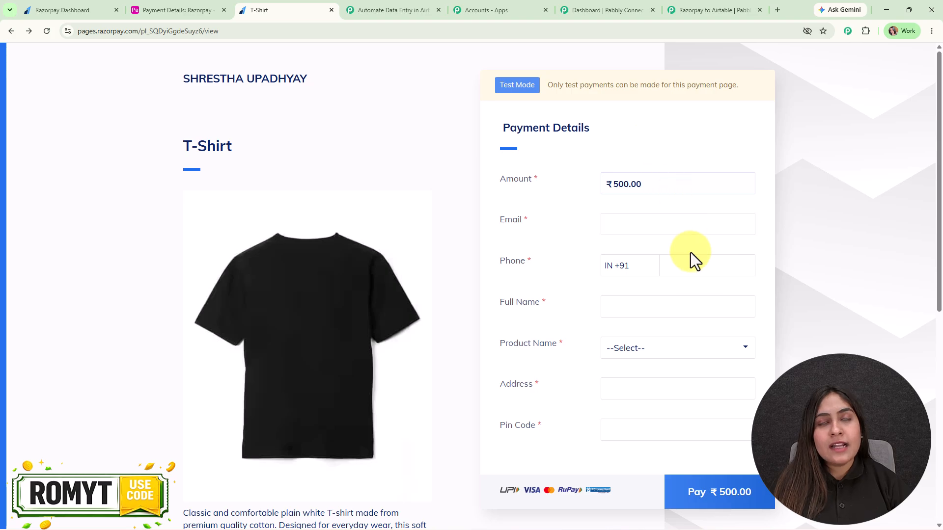
# Fill the payment form with the customer's e-mail, phone, full name, White T Shirt and address.
pyautogui.click(662, 227)
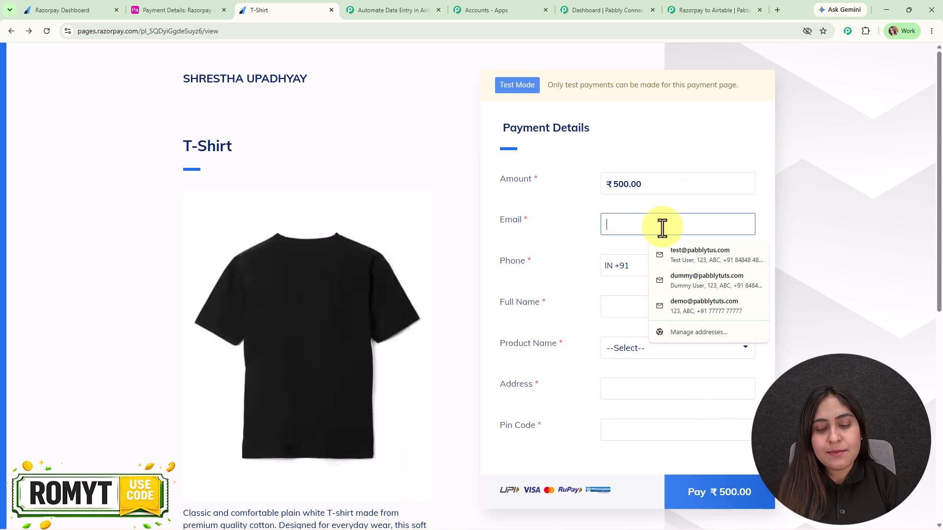
pyautogui.write('late')
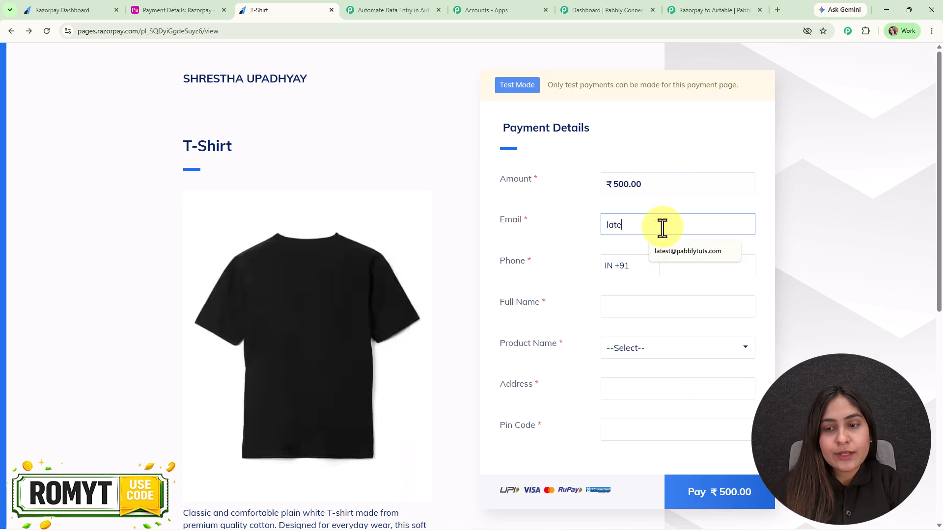
pyautogui.click(687, 253)
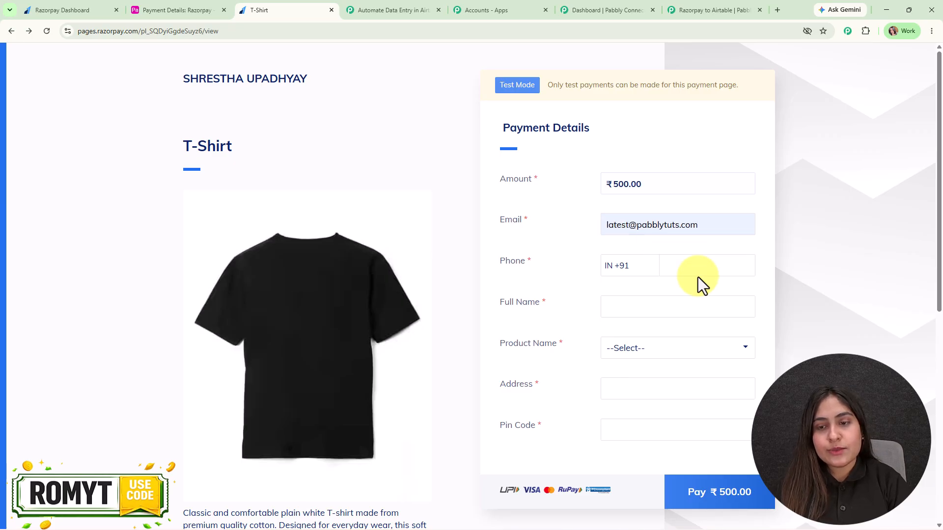
pyautogui.click(702, 271)
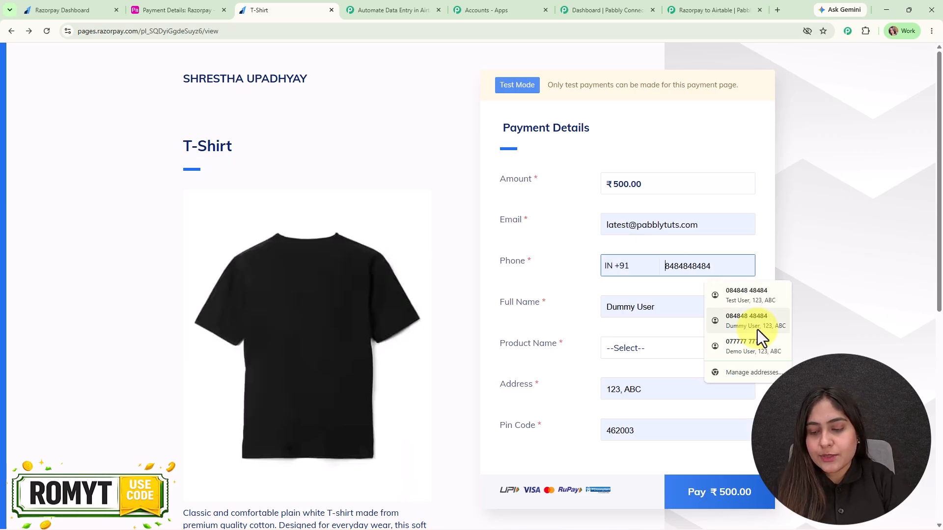
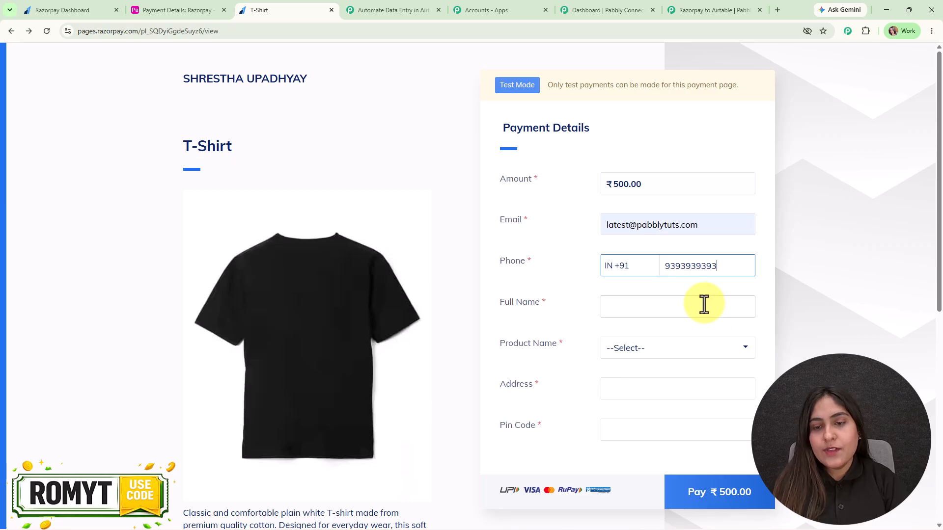
pyautogui.click(704, 305)
pyautogui.write('Lat')
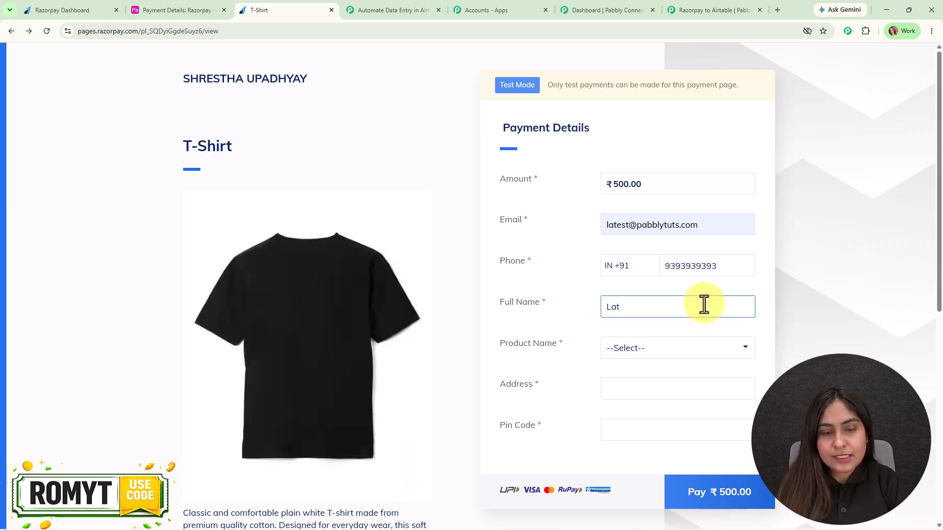
pyautogui.write('est User')
pyautogui.click(647, 350)
pyautogui.click(658, 396)
pyautogui.click(657, 387)
pyautogui.click(669, 419)
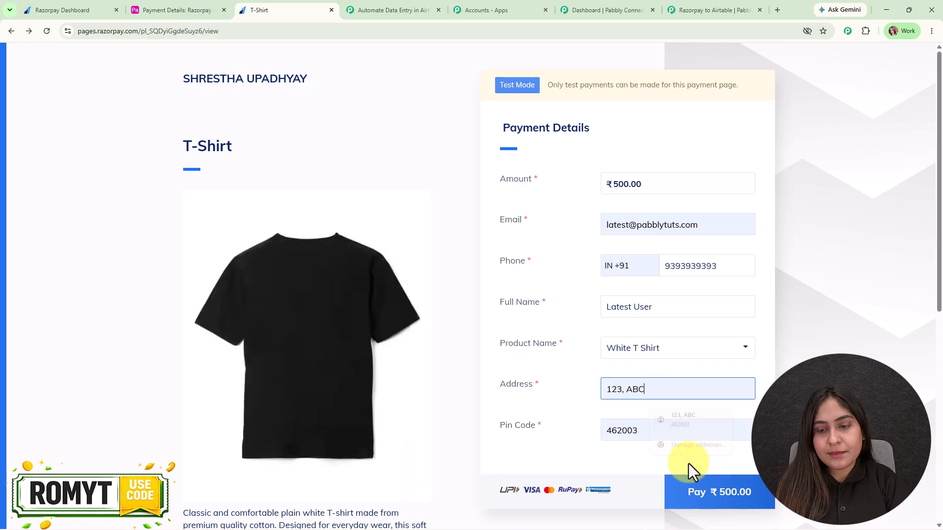
# Pay the ₹500 via Bank of Baroda netbanking and mark it successful.
pyautogui.click(716, 493)
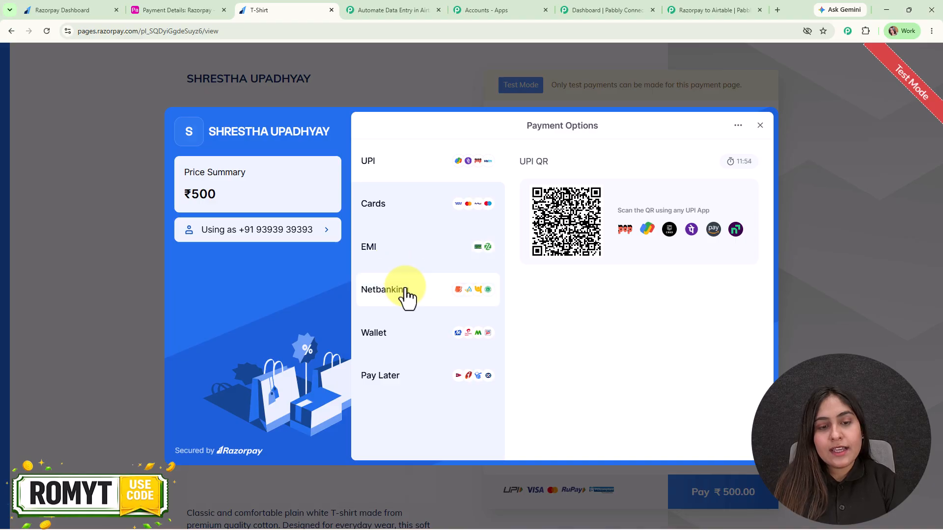
pyautogui.click(406, 295)
pyautogui.click(648, 229)
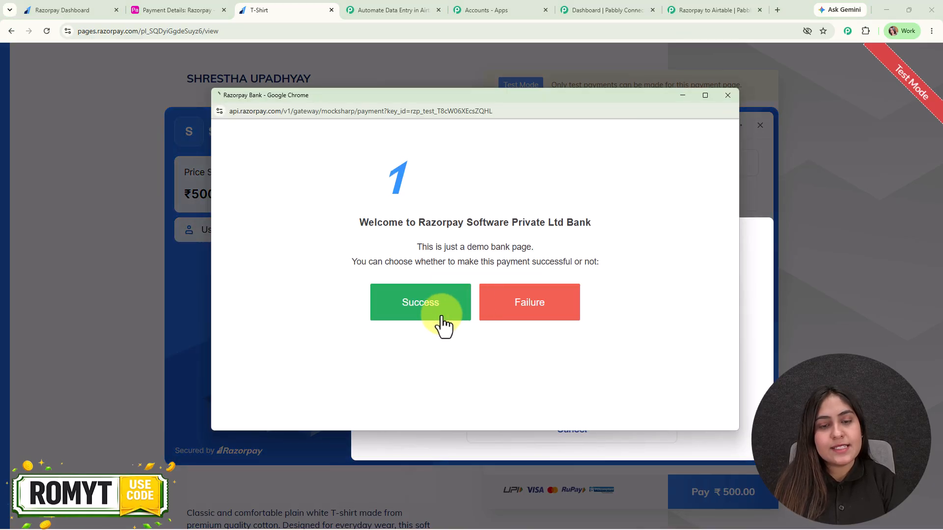
pyautogui.click(444, 324)
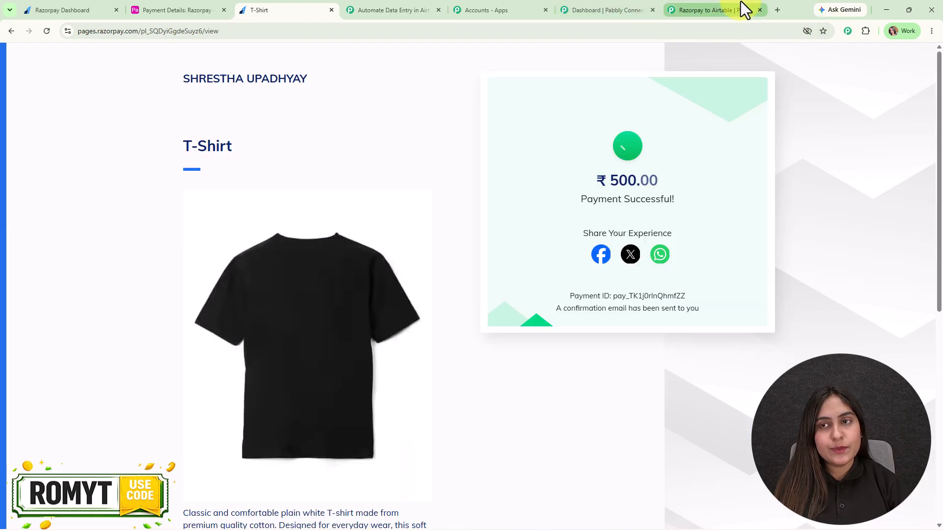
# Scroll through the Razorpay trigger's received payment.captured response data.
pyautogui.click(745, 10)
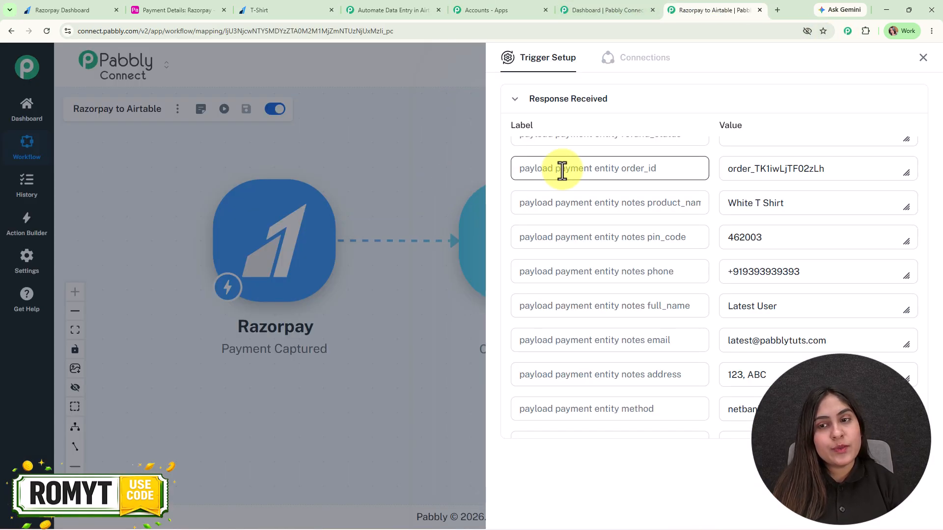
pyautogui.scroll(-4, 824, 289)
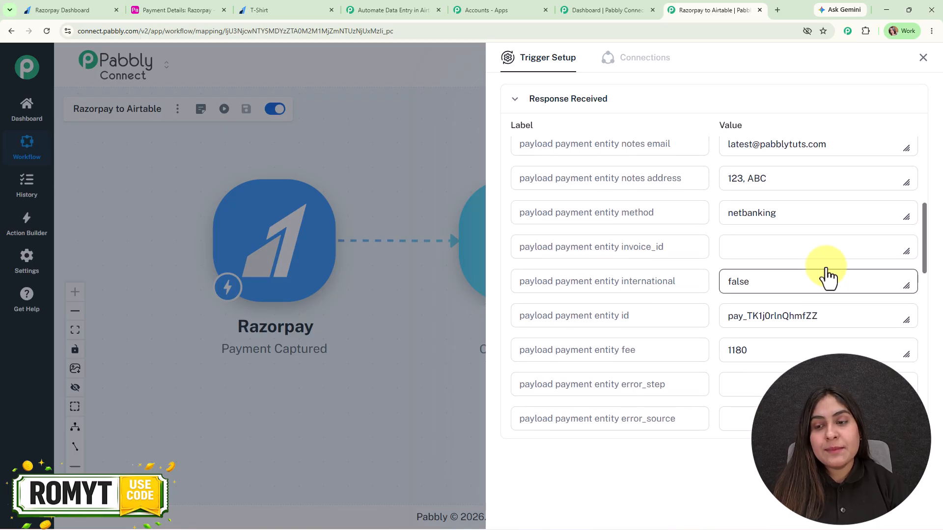
pyautogui.scroll(3, 826, 270)
pyautogui.scroll(-15, 823, 261)
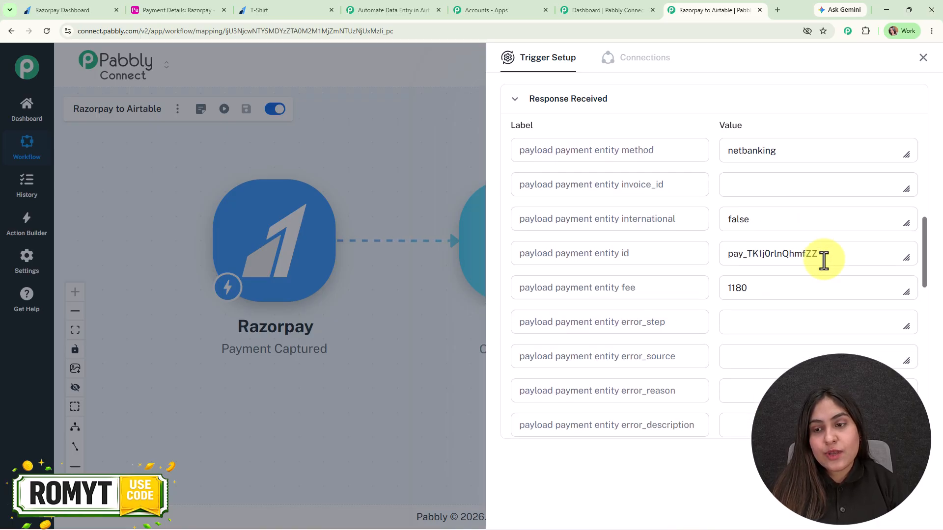
pyautogui.scroll(-1, 815, 314)
pyautogui.moveTo(776, 193); pyautogui.dragTo(717, 194)
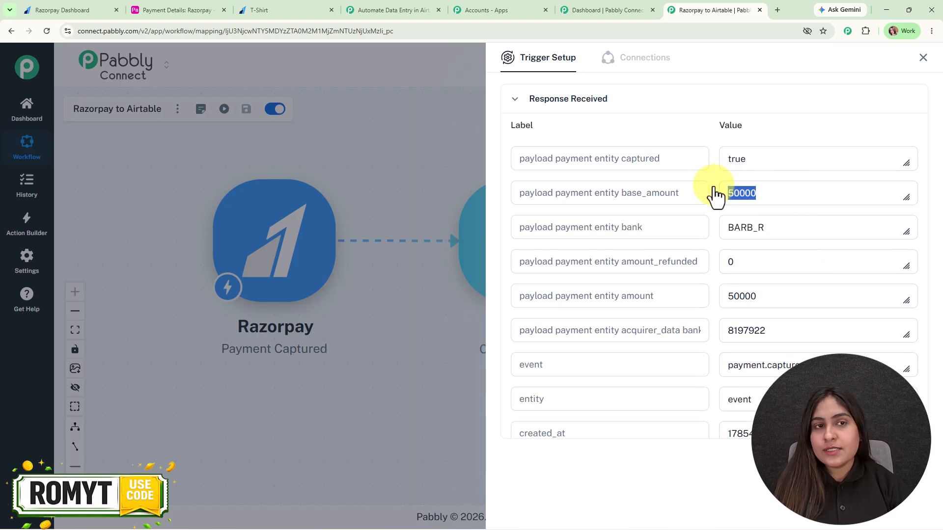
# Compare the ₹500.00 paid on the success card with the 50000 base_amount value.
pyautogui.click(294, 10)
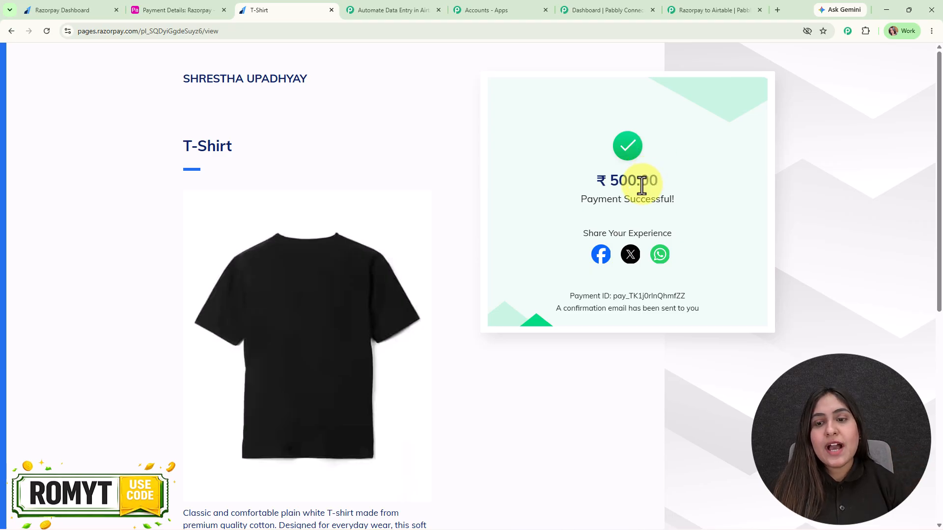
pyautogui.moveTo(640, 181); pyautogui.dragTo(669, 192)
pyautogui.click(704, 10)
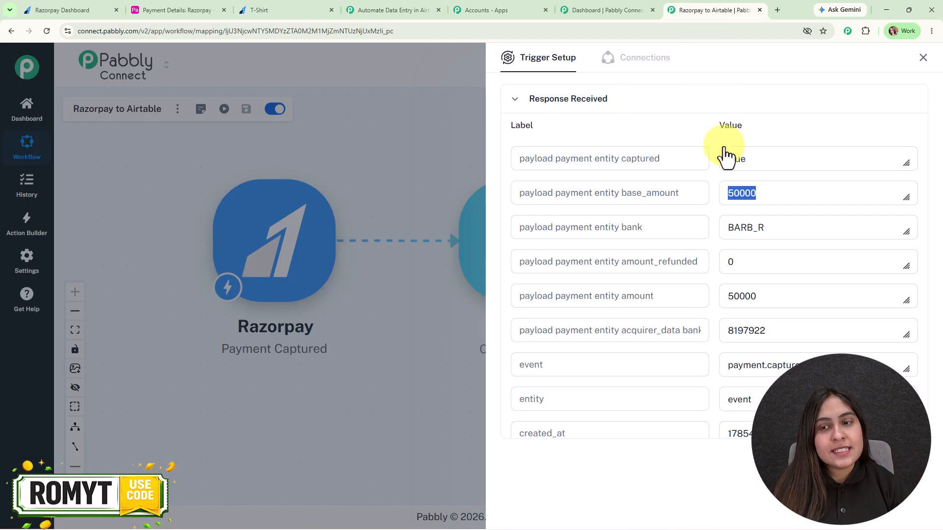
pyautogui.click(784, 199)
pyautogui.doubleClick(730, 193)
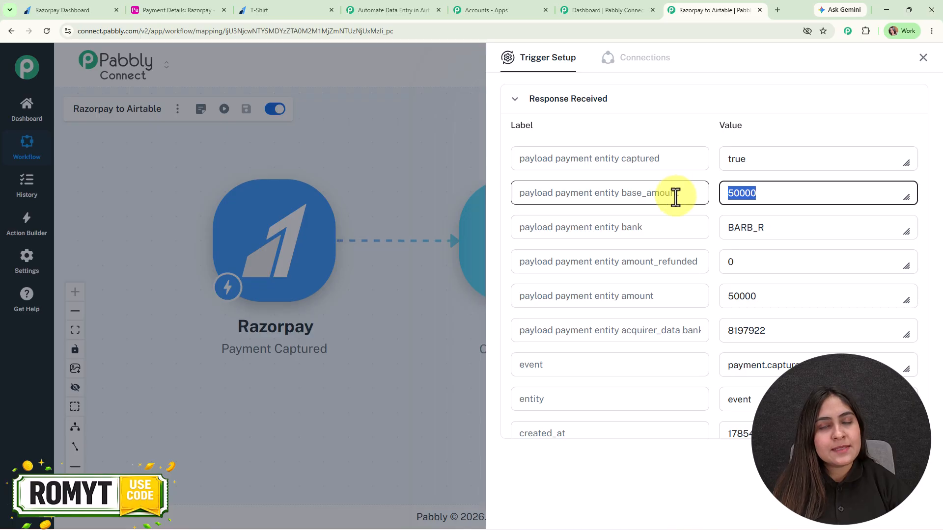
pyautogui.click(706, 192)
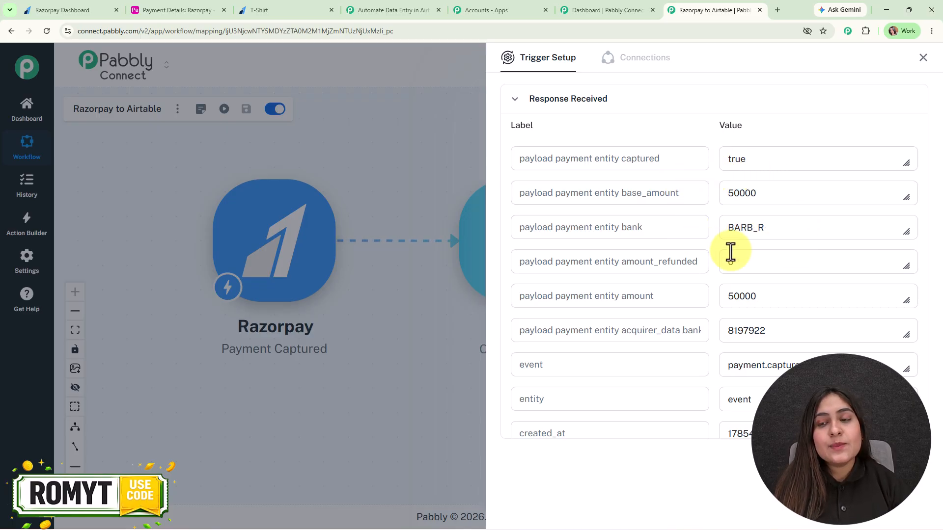
pyautogui.moveTo(782, 194); pyautogui.dragTo(678, 194)
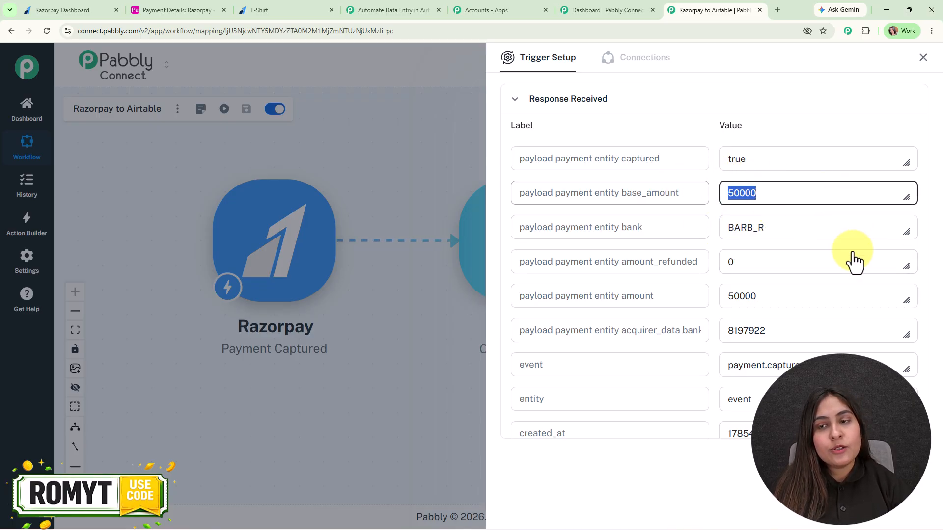
# Check the Airtable Payment Details table, then close the trigger response panel.
pyautogui.click(185, 9)
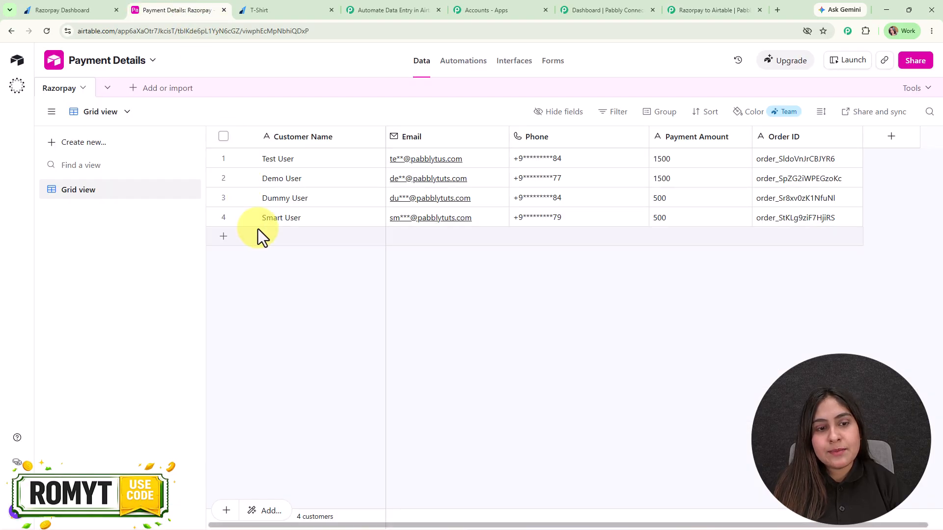
pyautogui.click(684, 9)
pyautogui.click(923, 58)
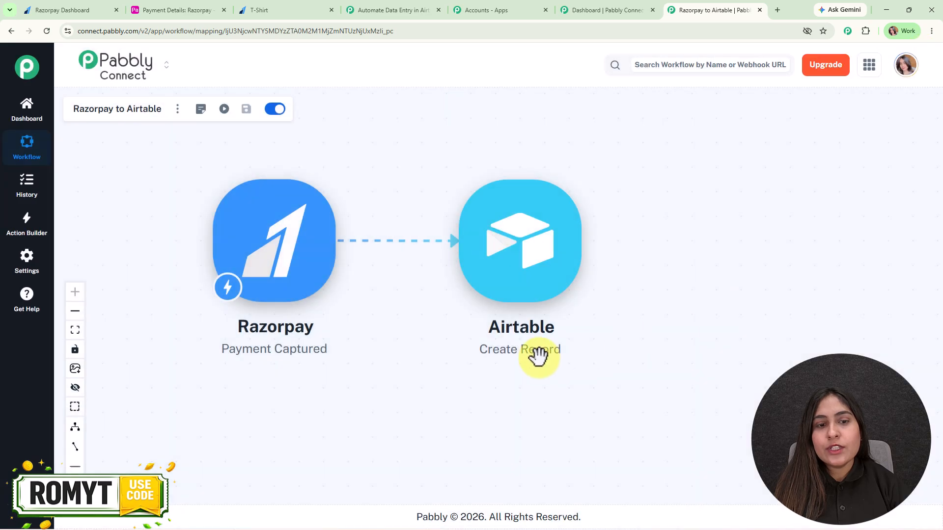
# Insert a Number Formatter step using Perform Math Operation after the Razorpay trigger.
pyautogui.click(342, 241)
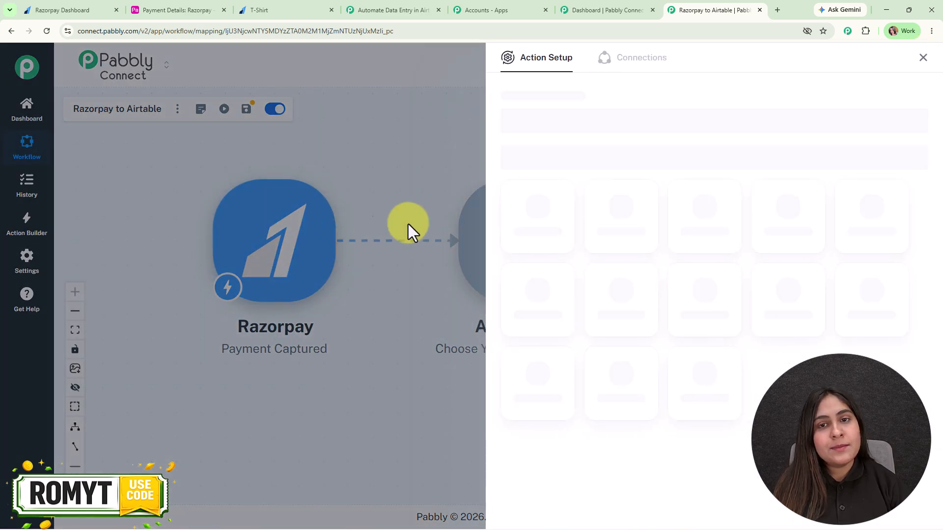
pyautogui.write('num')
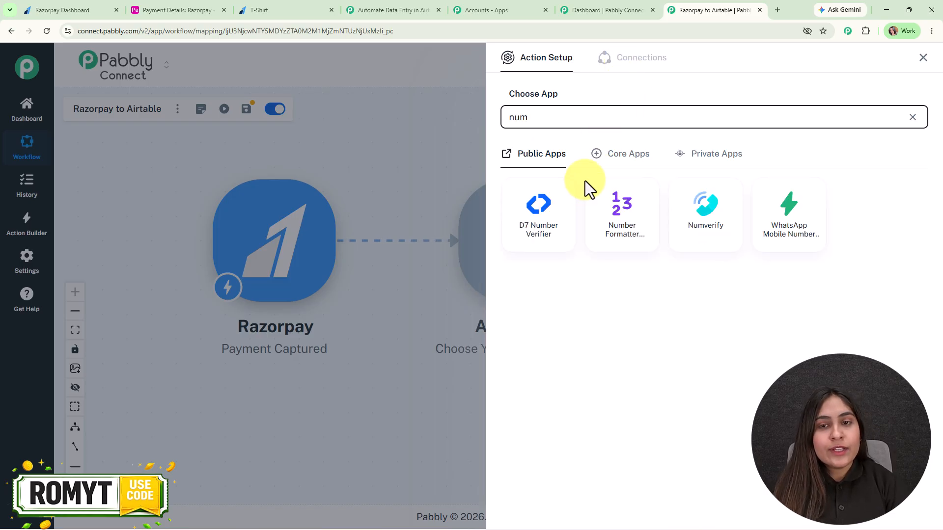
pyautogui.click(626, 197)
pyautogui.click(564, 168)
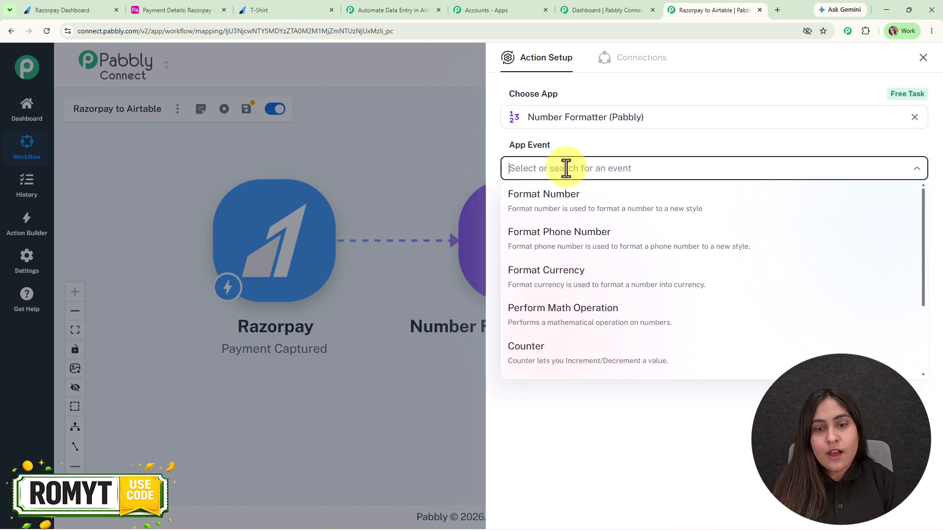
pyautogui.click(620, 330)
pyautogui.click(534, 211)
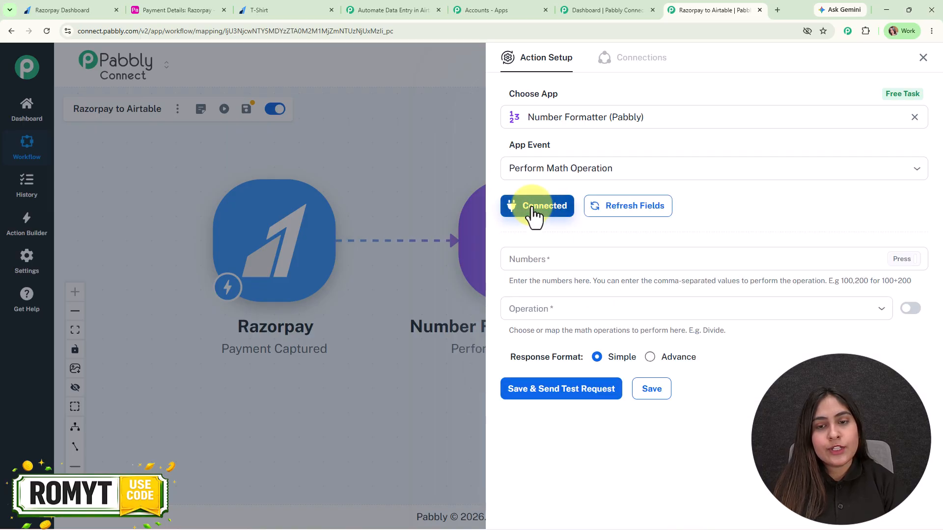
pyautogui.click(580, 252)
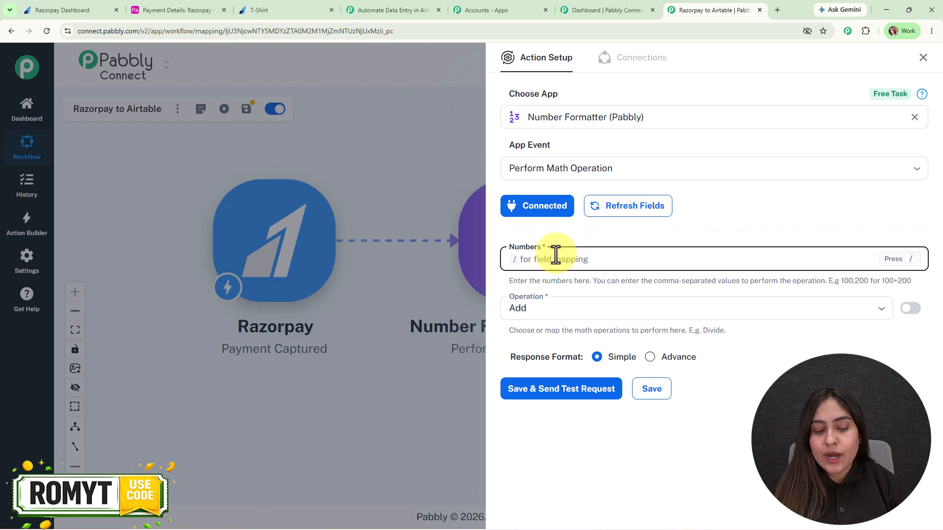
# Divide the mapped payment amount by 100 and test it, getting a result of 500.
pyautogui.write('/')
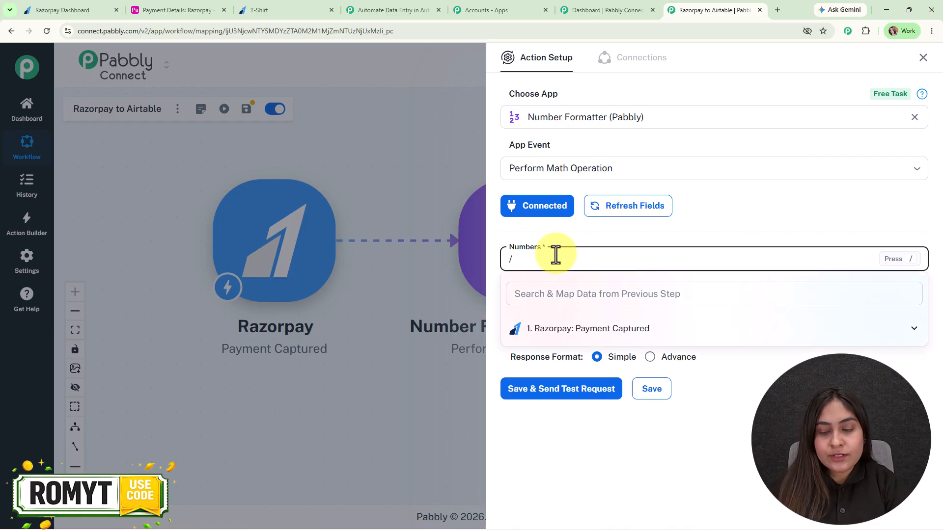
pyautogui.write('50')
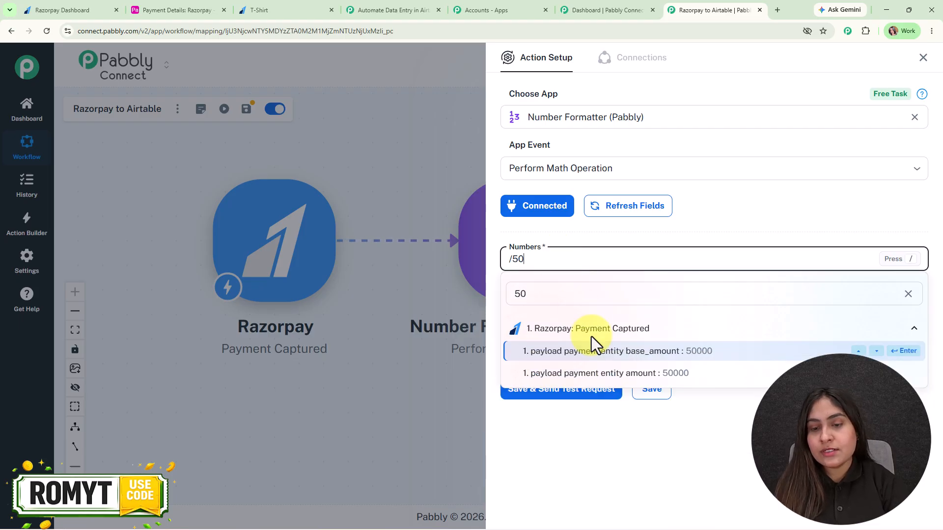
pyautogui.click(753, 376)
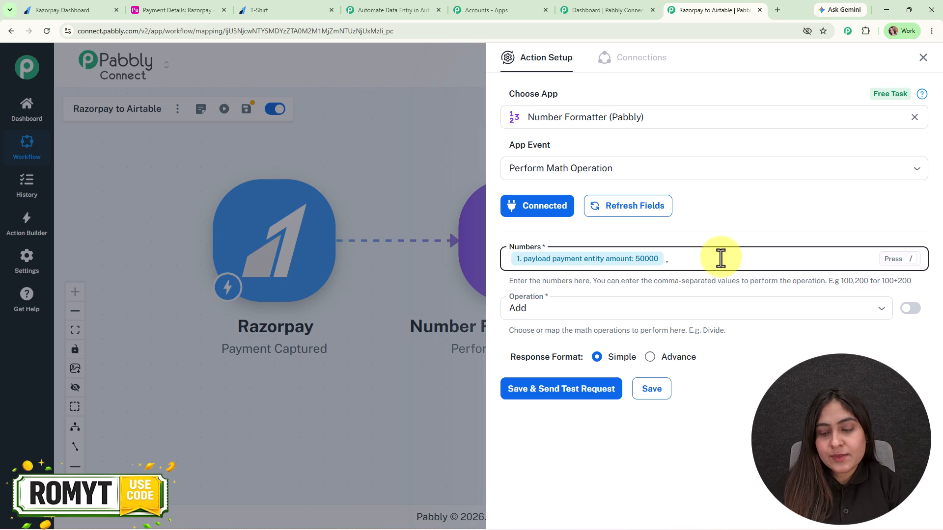
pyautogui.click(549, 309)
pyautogui.click(565, 400)
pyautogui.click(566, 390)
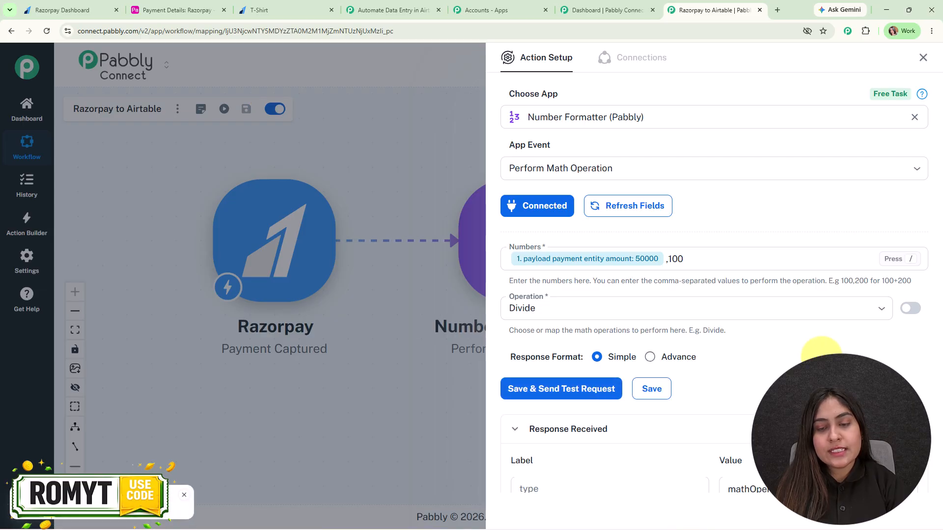
pyautogui.scroll(-2, 821, 358)
pyautogui.doubleClick(736, 426)
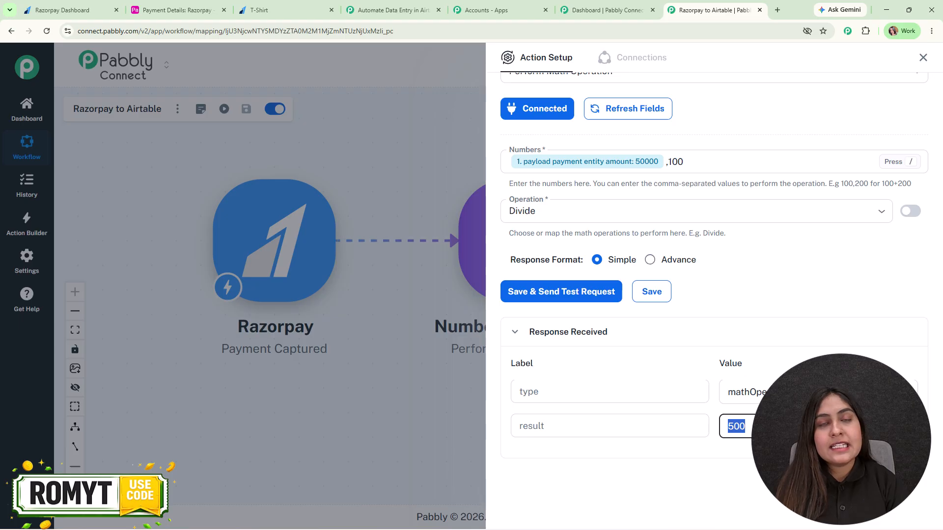
pyautogui.click(923, 58)
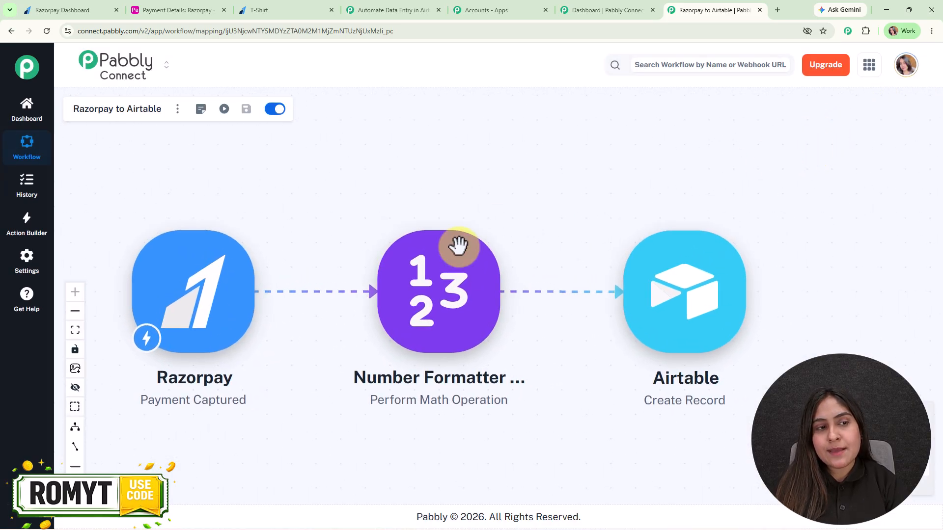
# Add a new Airtable connection for Create Record, granting access to all bases.
pyautogui.click(714, 300)
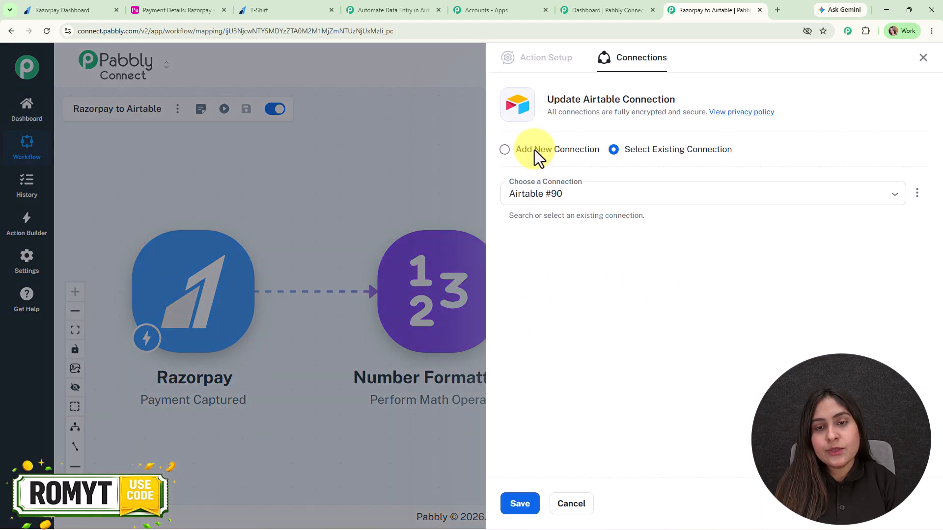
pyautogui.click(534, 149)
pyautogui.click(552, 265)
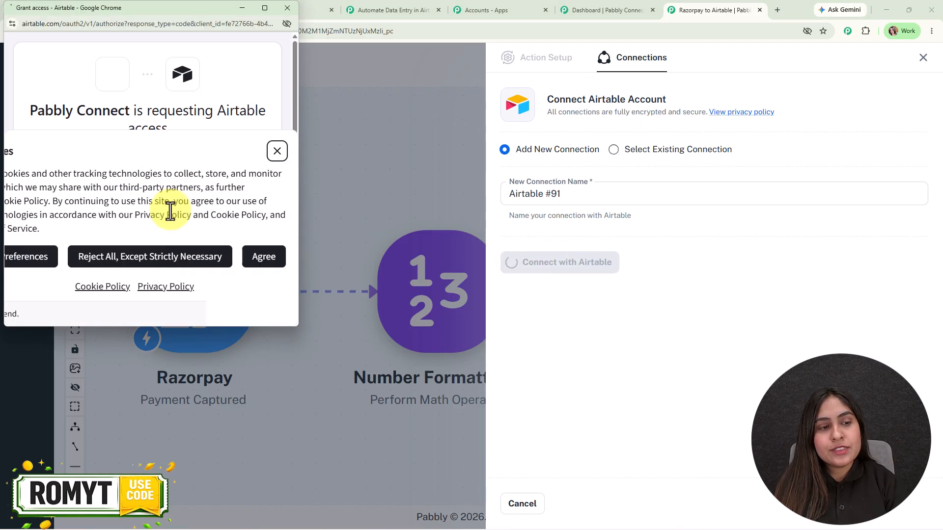
pyautogui.scroll(-7, 224, 230)
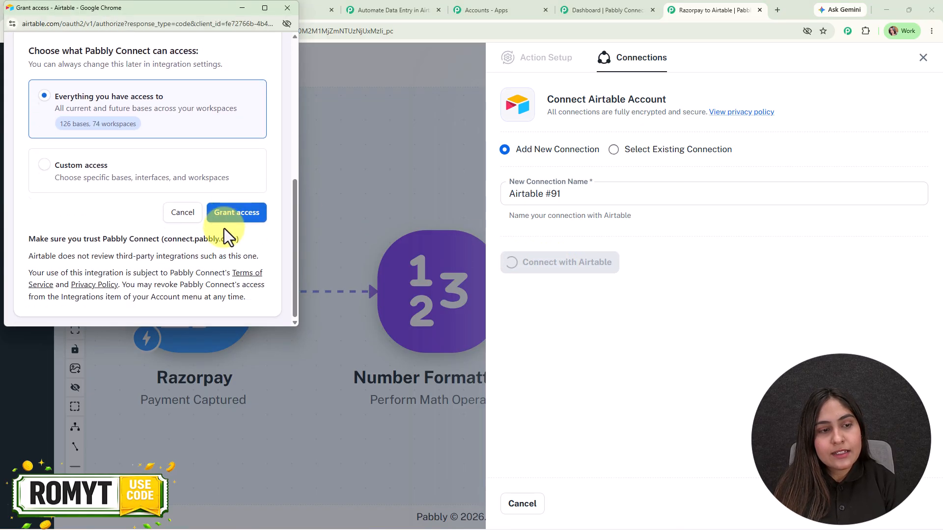
pyautogui.click(230, 214)
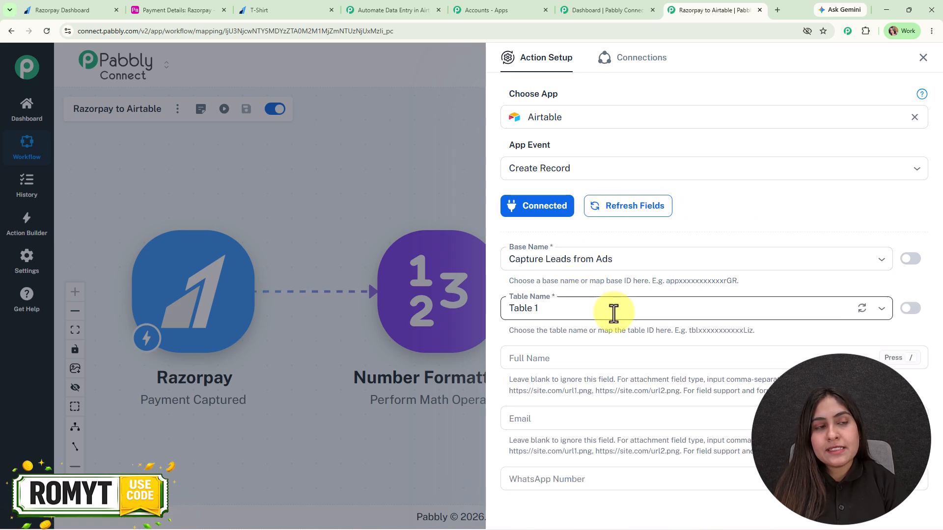
# Select the Payment Details base so the Razorpay table and its column fields load.
pyautogui.click(170, 10)
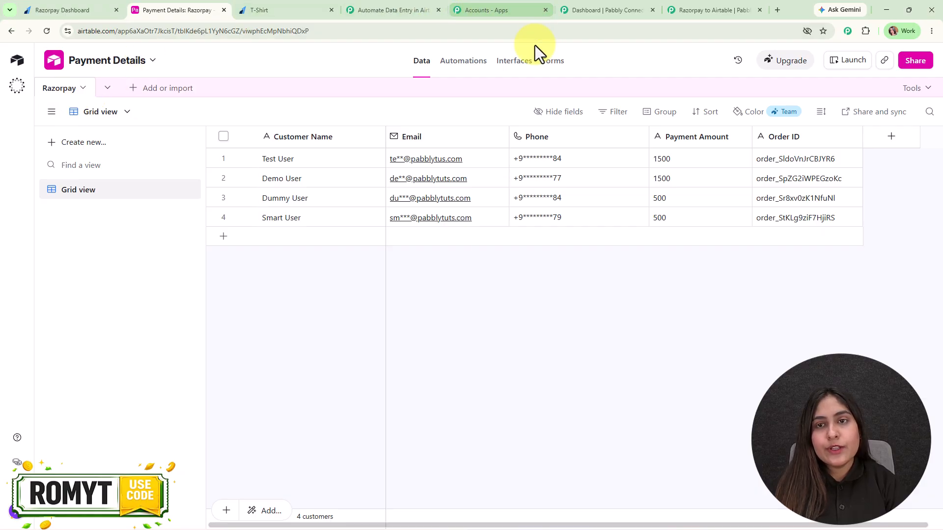
pyautogui.click(714, 9)
pyautogui.click(565, 264)
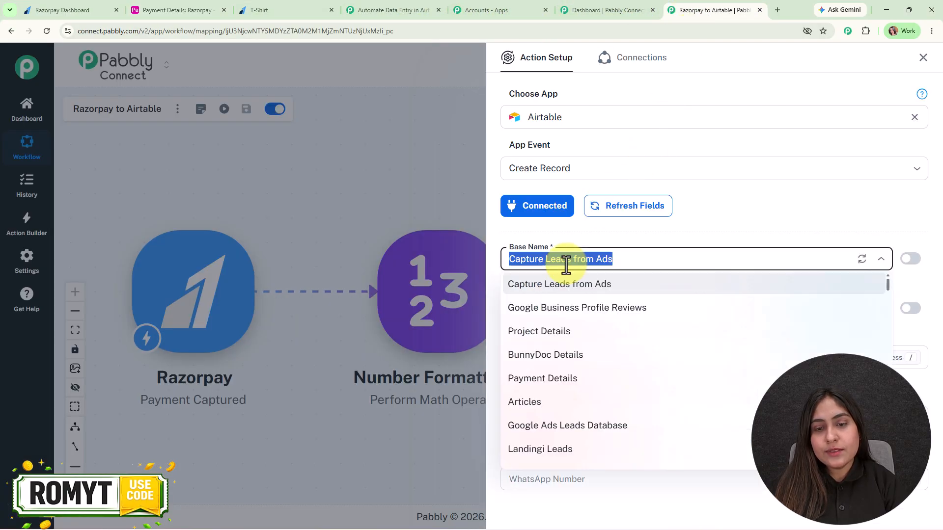
pyautogui.click(565, 379)
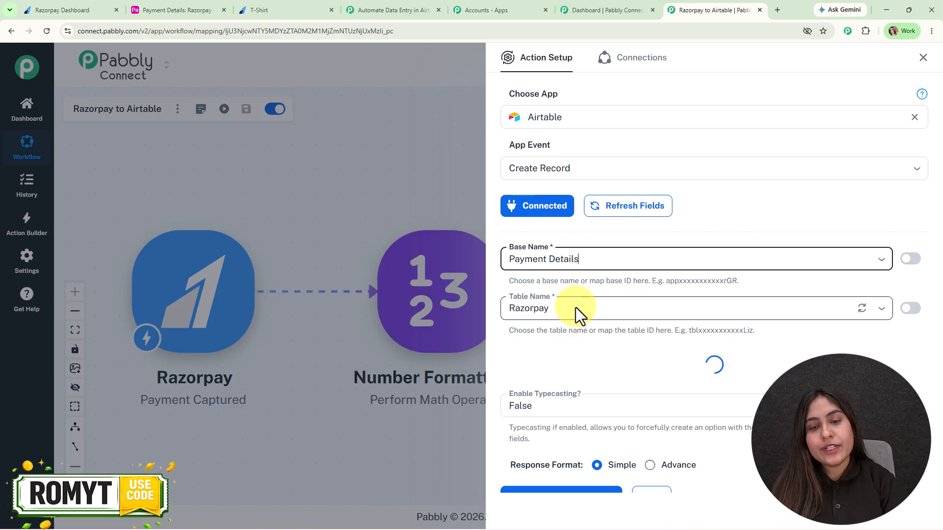
pyautogui.scroll(-1, 575, 308)
pyautogui.scroll(-3, 576, 307)
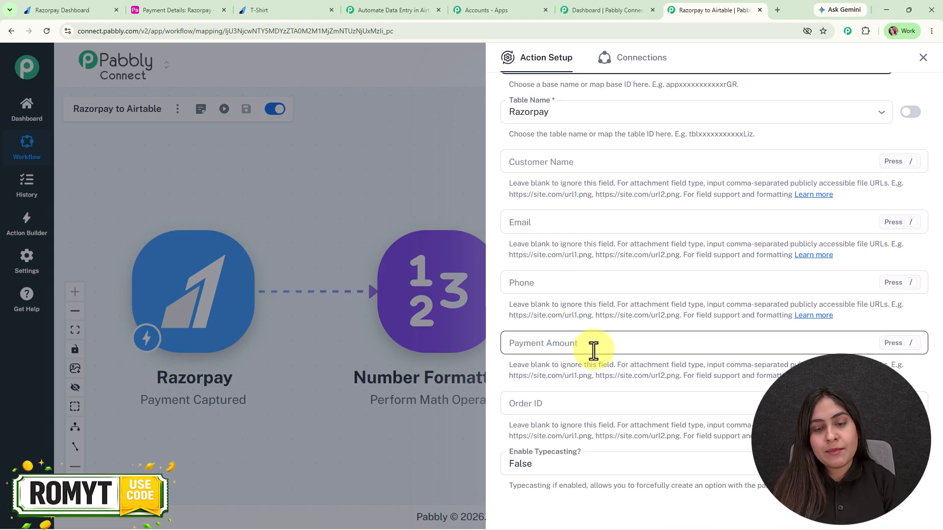
pyautogui.click(176, 14)
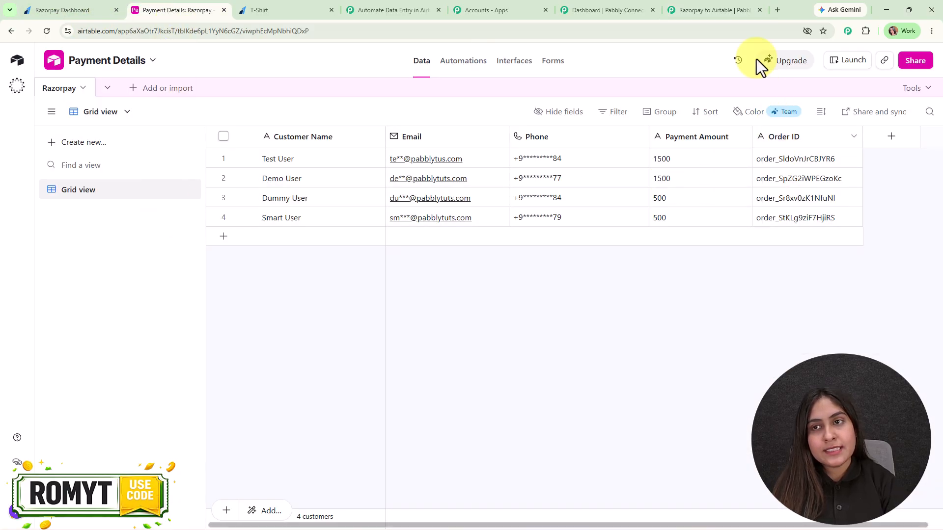
pyautogui.click(717, 11)
pyautogui.click(592, 167)
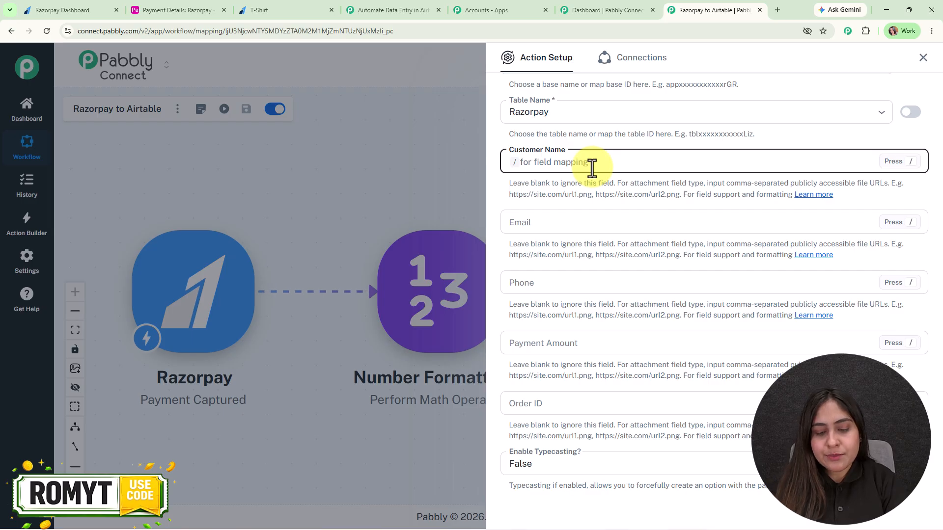
# Map Razorpay full_name, email and phone into Customer Name, Email and Phone.
pyautogui.write('/name')
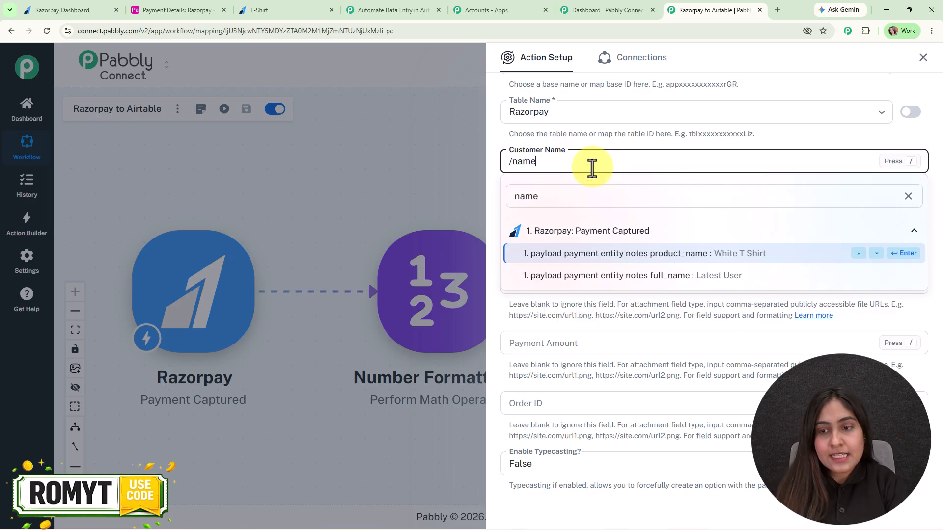
pyautogui.click(658, 277)
pyautogui.click(564, 221)
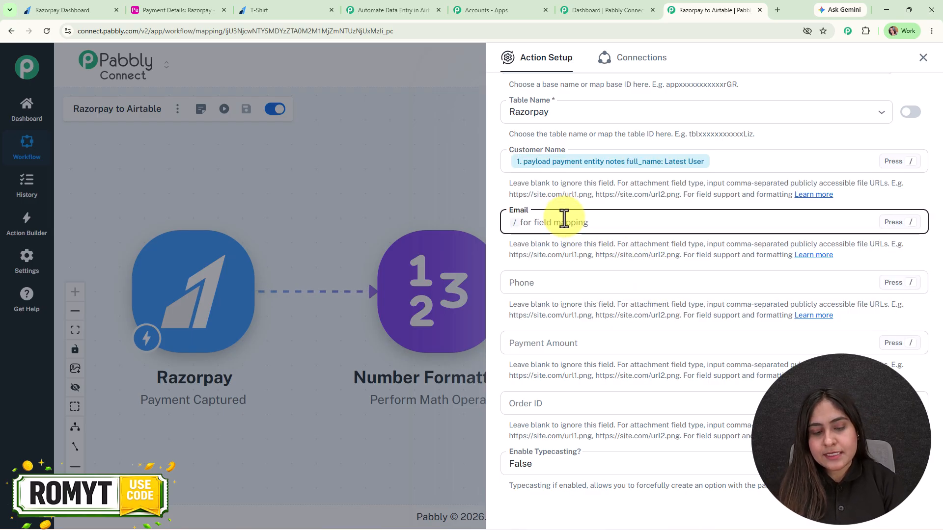
pyautogui.write('/em')
pyautogui.click(610, 311)
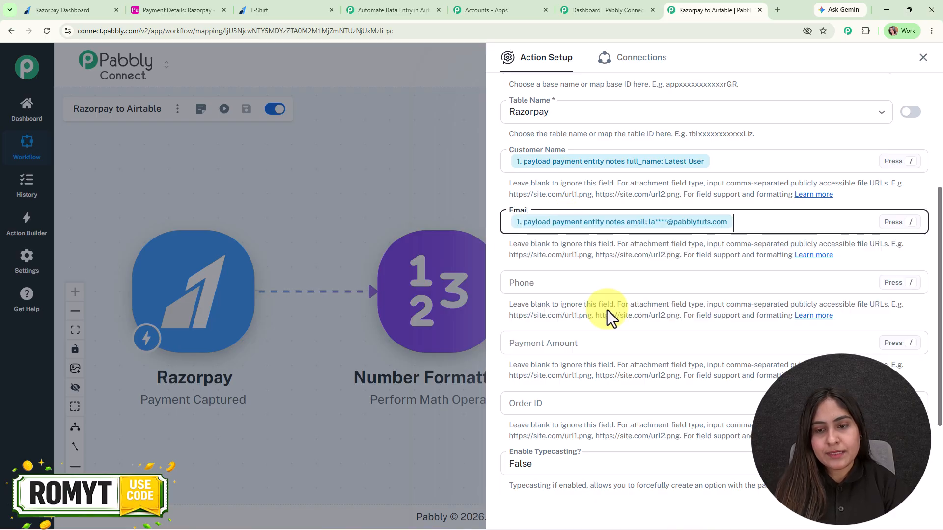
pyautogui.click(572, 277)
pyautogui.write('/ph')
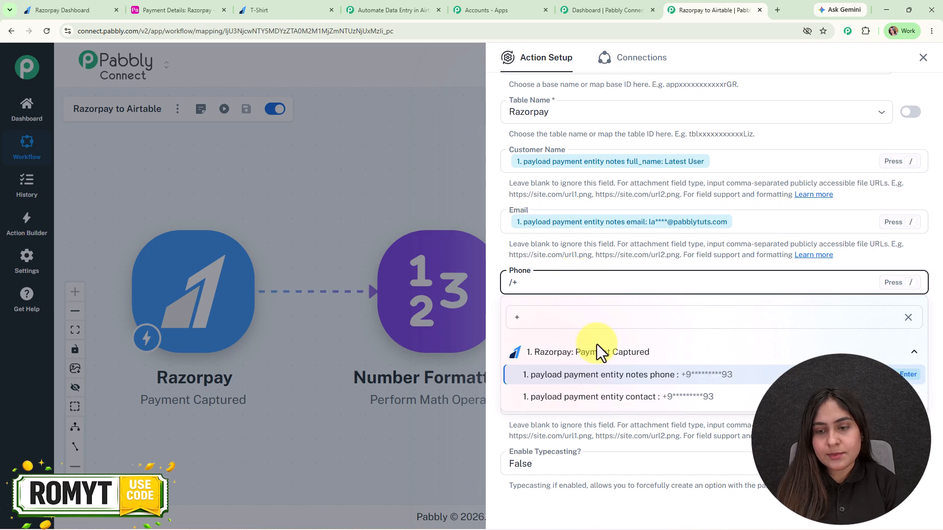
pyautogui.click(599, 372)
# Map the Number Formatter result and order_id, then test-create a record with amount 500.
pyautogui.scroll(-2, 589, 280)
pyautogui.click(581, 229)
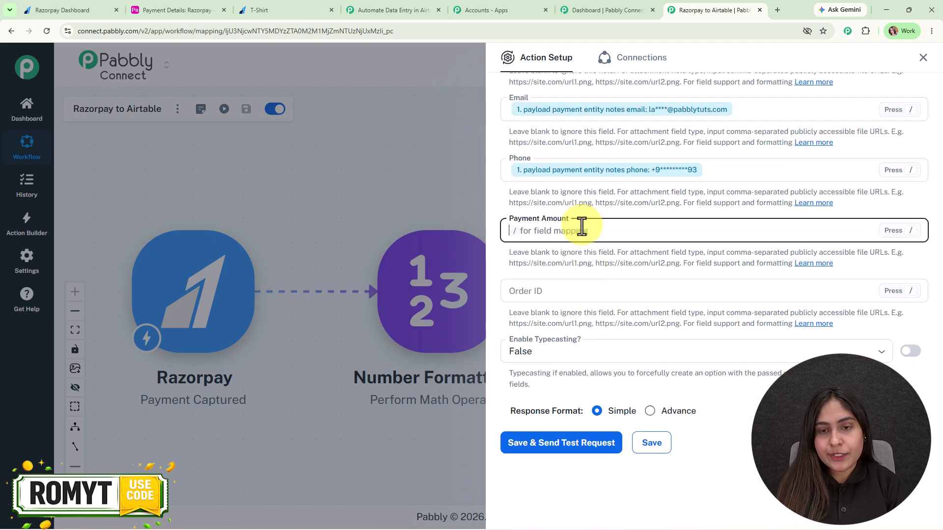
pyautogui.write('/')
pyautogui.click(659, 330)
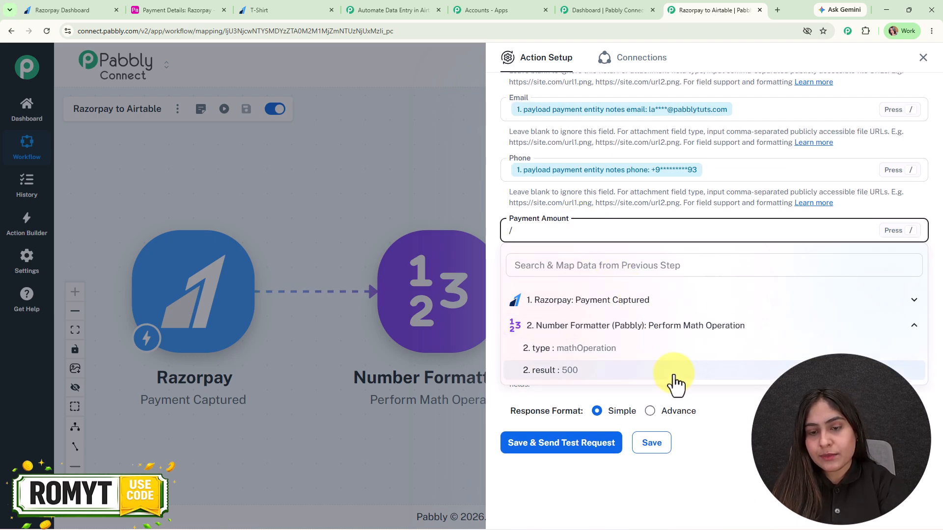
pyautogui.click(668, 371)
pyautogui.click(533, 291)
pyautogui.write('/p')
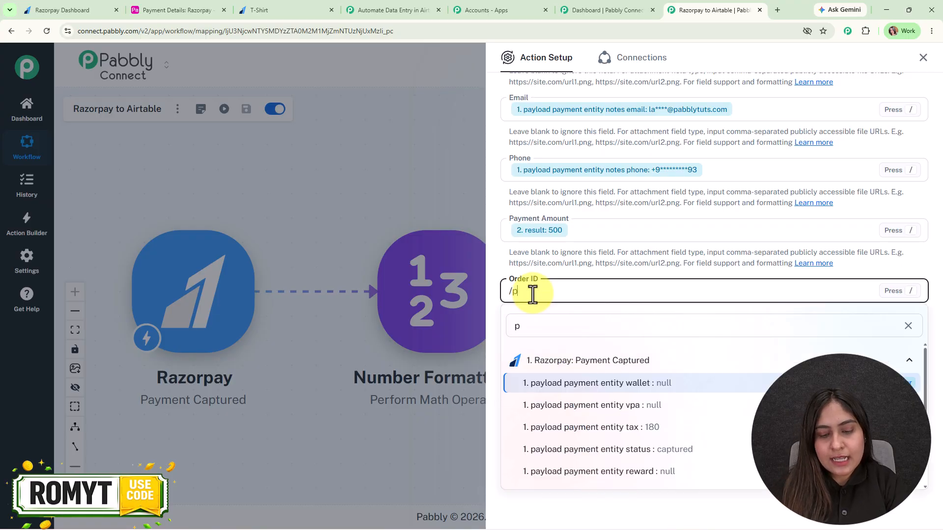
pyautogui.write('rder')
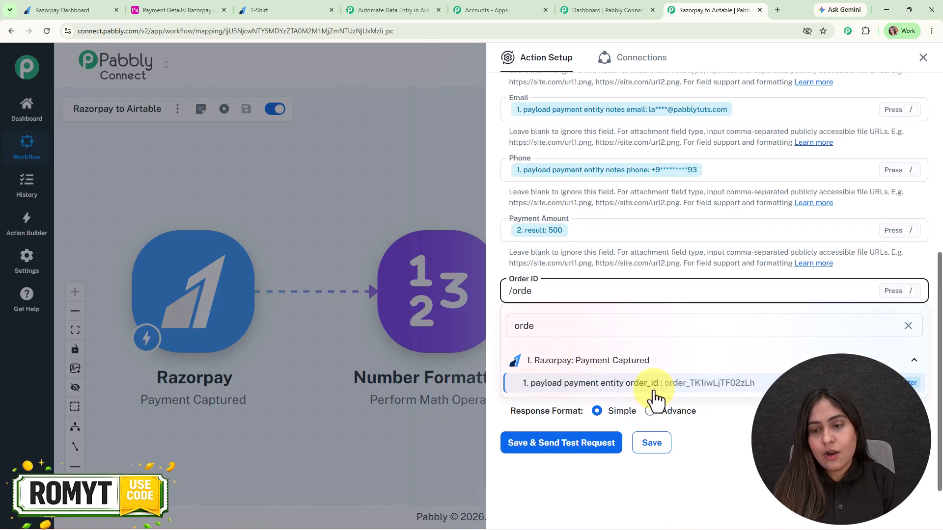
pyautogui.click(653, 389)
pyautogui.click(557, 445)
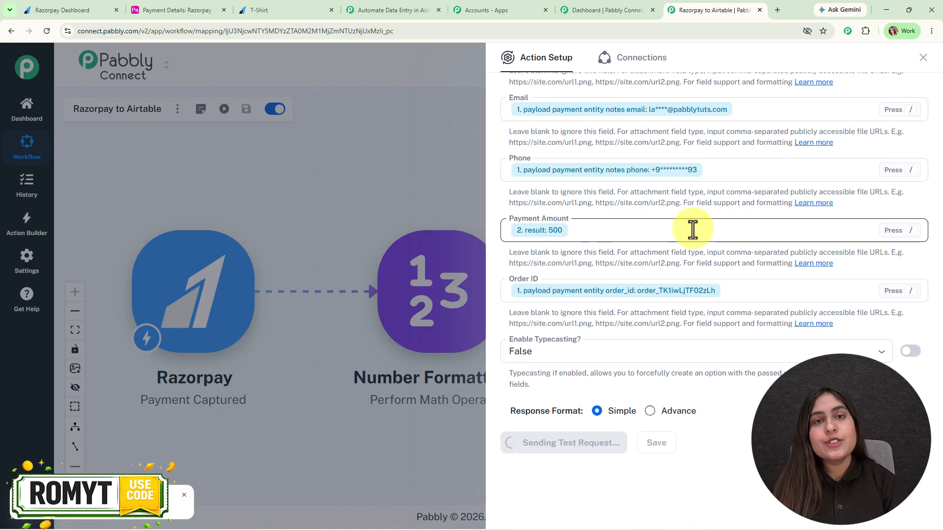
pyautogui.scroll(-5, 693, 229)
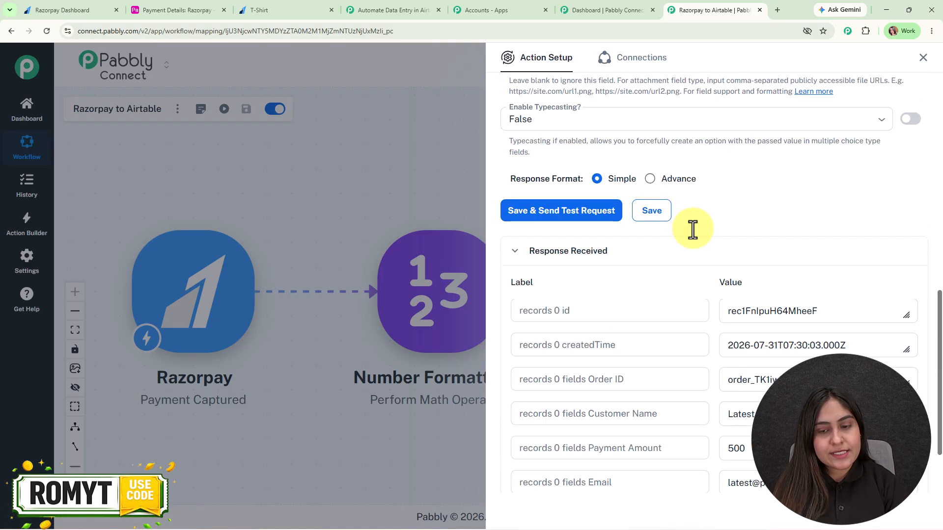
pyautogui.click(923, 57)
pyautogui.moveTo(496, 208); pyautogui.dragTo(541, 204)
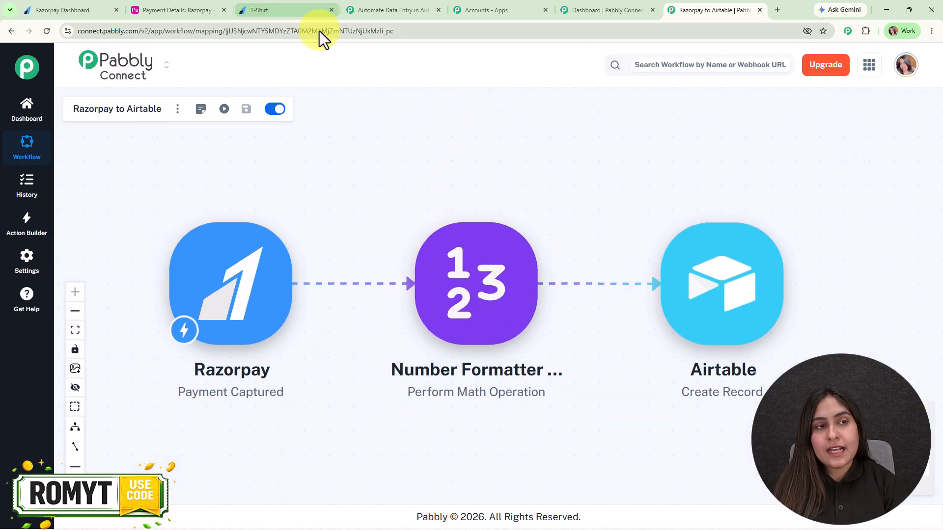
pyautogui.click(197, 2)
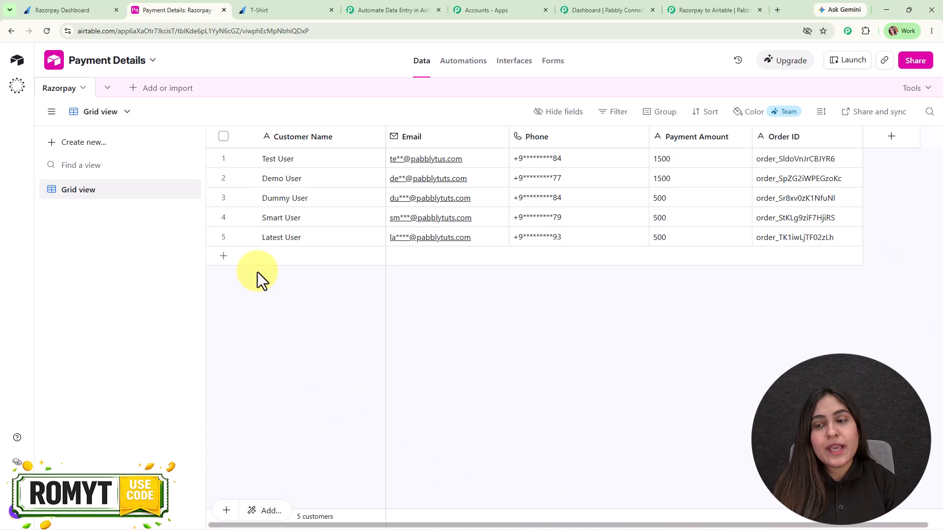
pyautogui.click(720, 7)
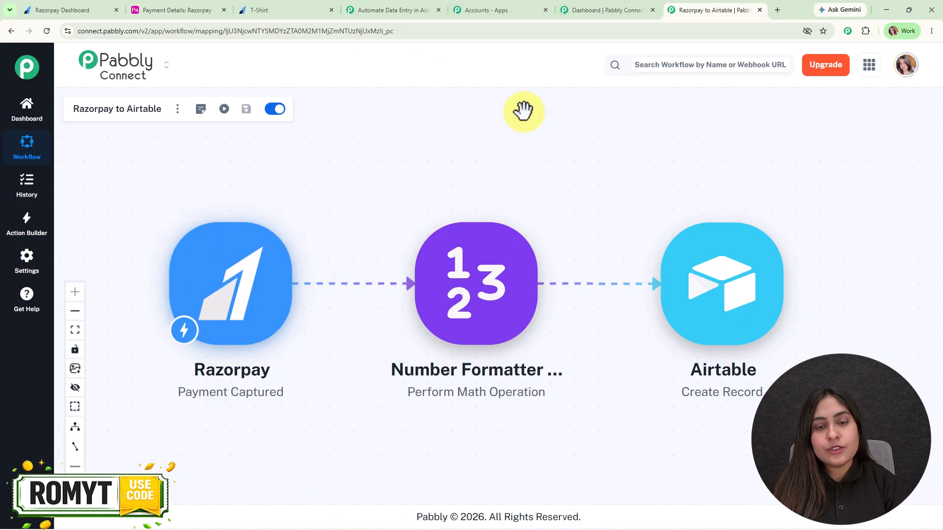
pyautogui.moveTo(643, 168); pyautogui.dragTo(644, 158)
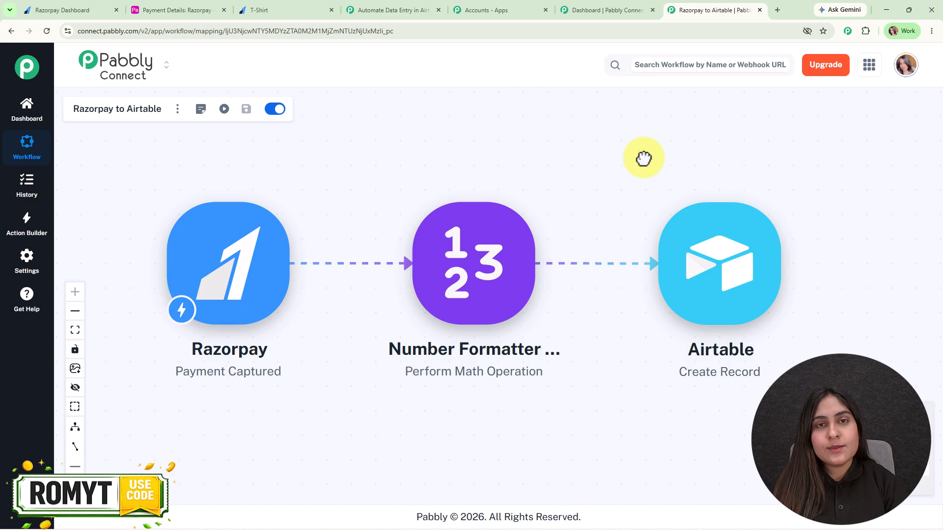